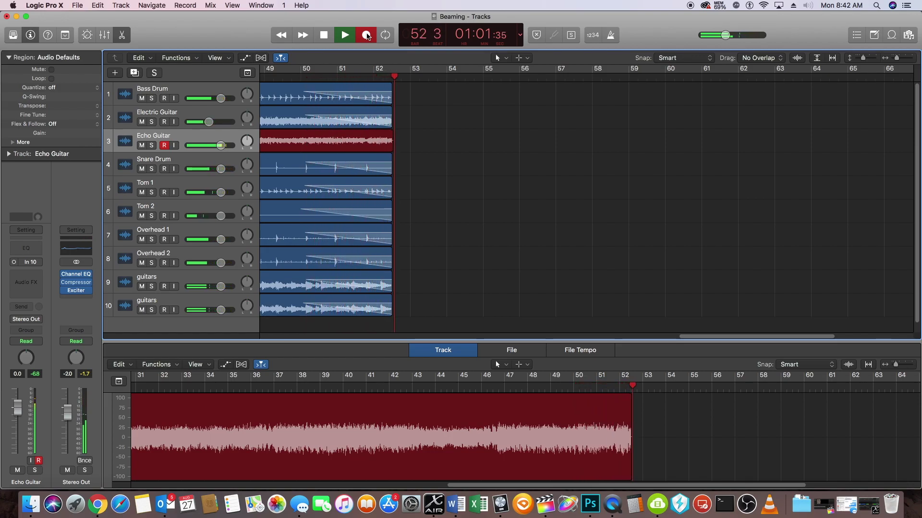
- Stop recording and cut off the Echo Guitar region's tail past bar 52 beat 3, where the other tracks end
left_click(324, 35)
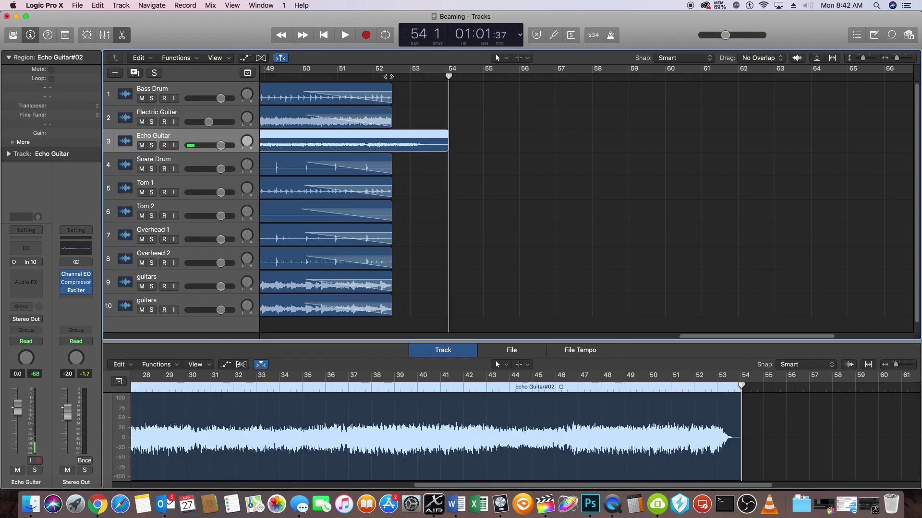
left_click(392, 77)
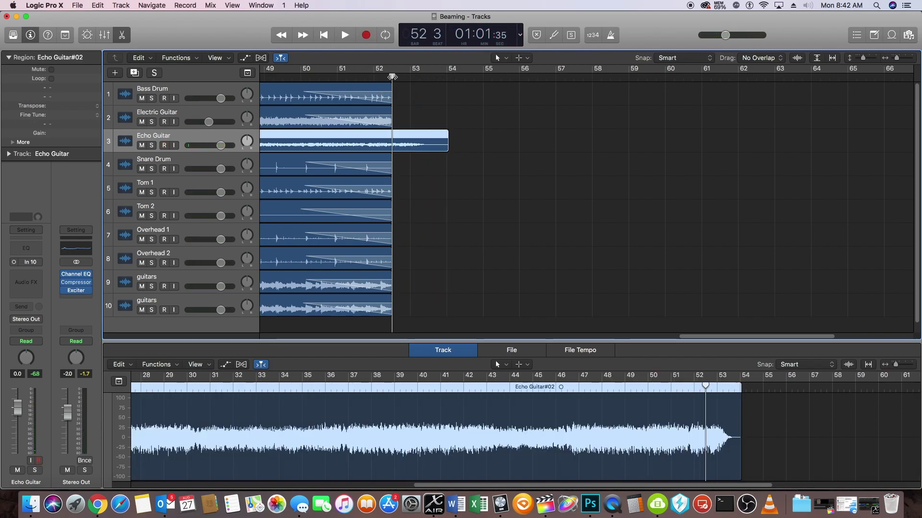
left_click(394, 138)
right_click(390, 139)
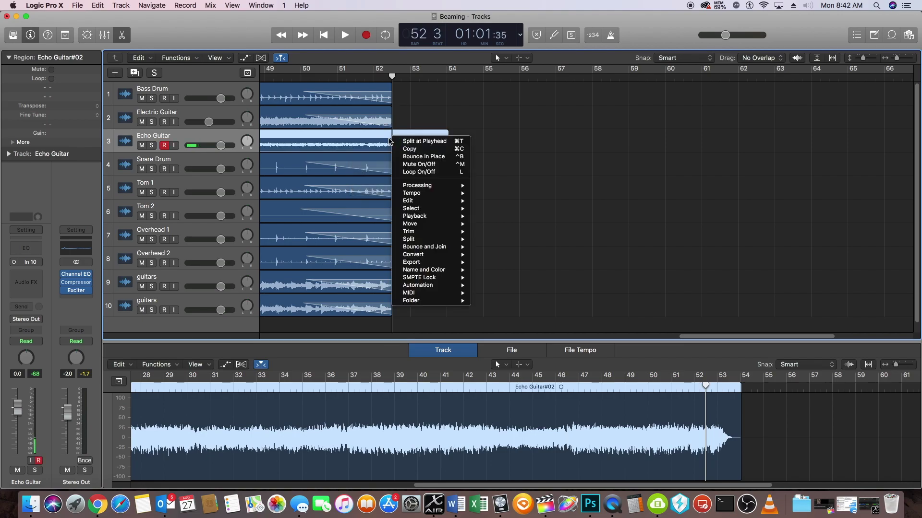
left_click(413, 141)
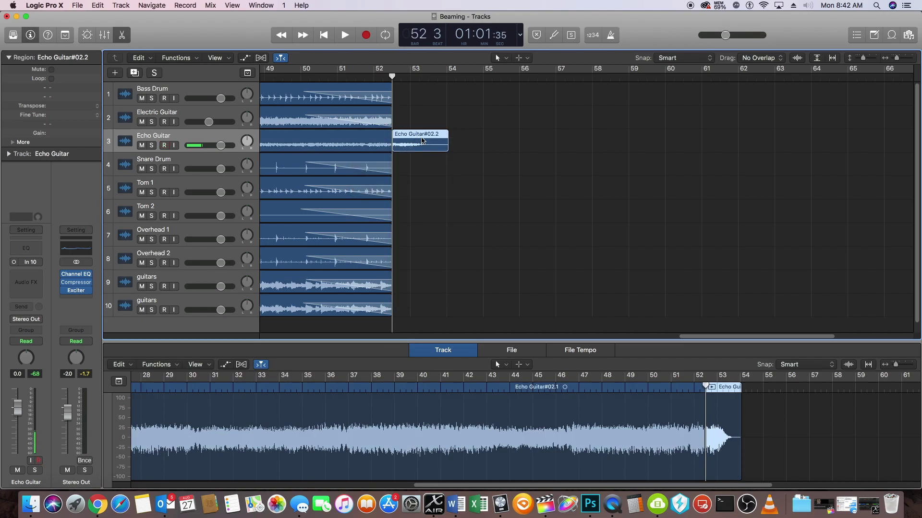
key("Delete")
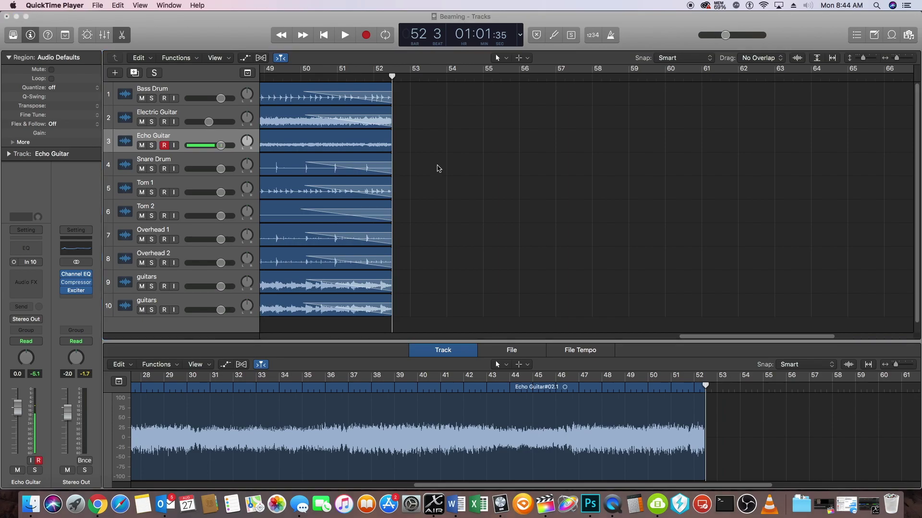
- Add a fade-out to the end of the Echo Guitar region from about bar 50 with the Fade tool
left_click(420, 142)
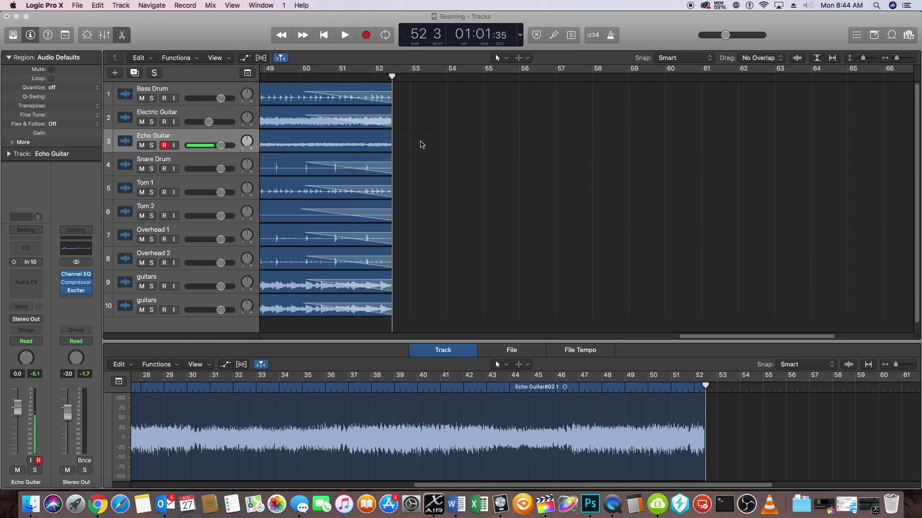
key("t")
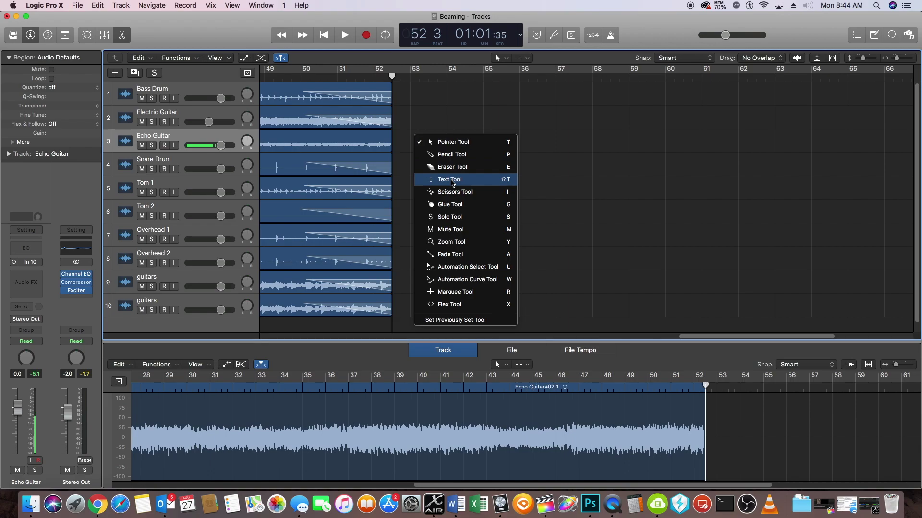
left_click(475, 254)
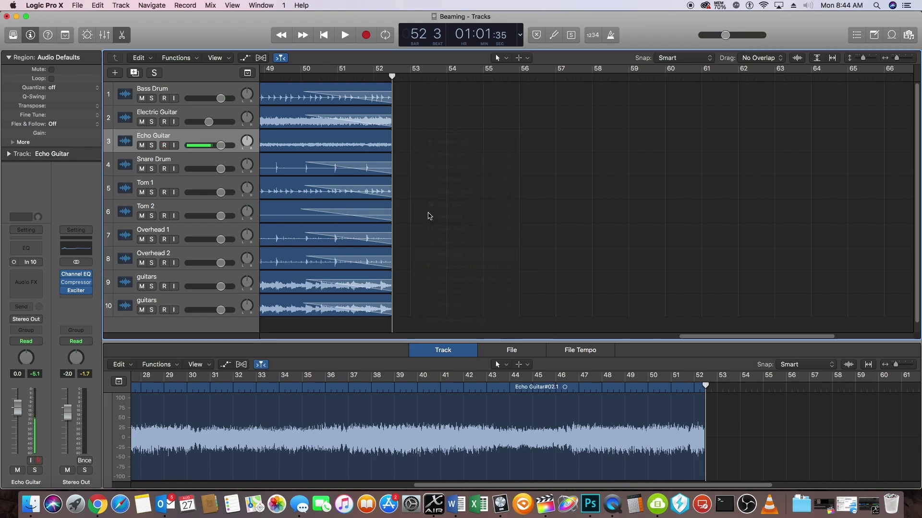
left_click(391, 142)
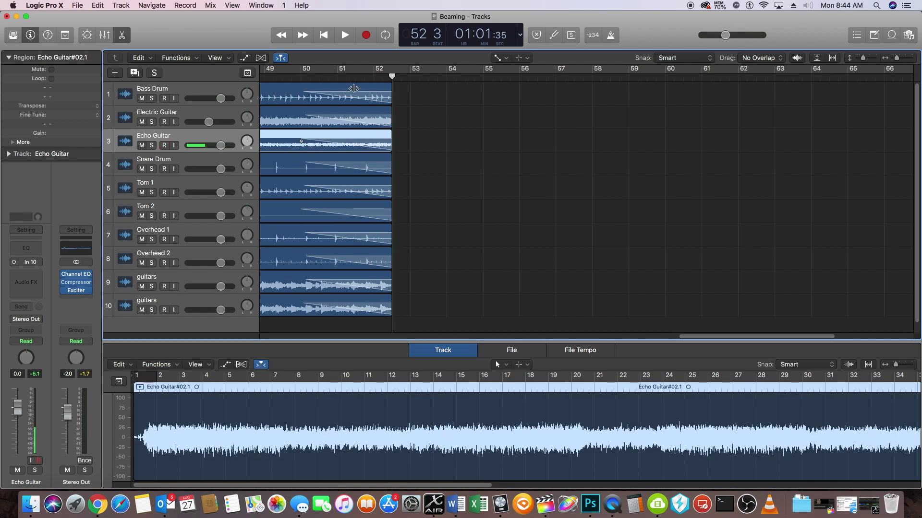
- Return the playhead to the start of the song and save the project
left_click(325, 36)
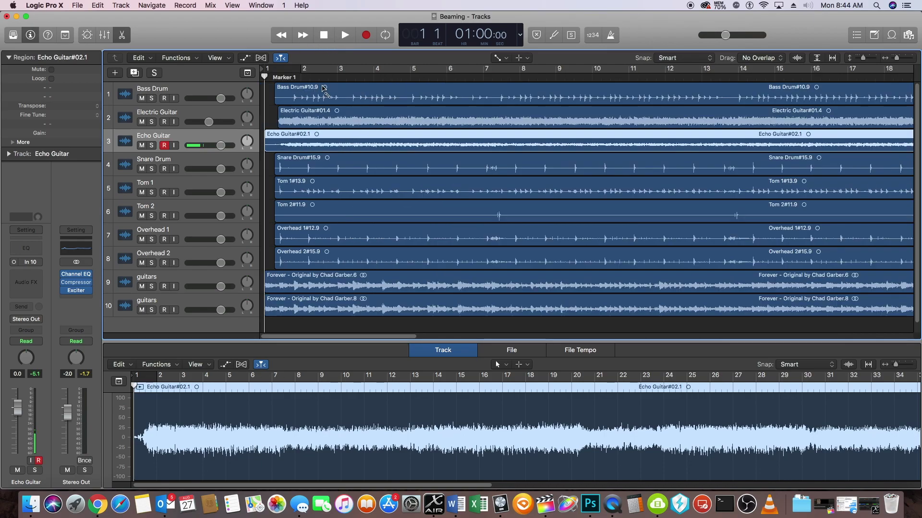
left_click(75, 6)
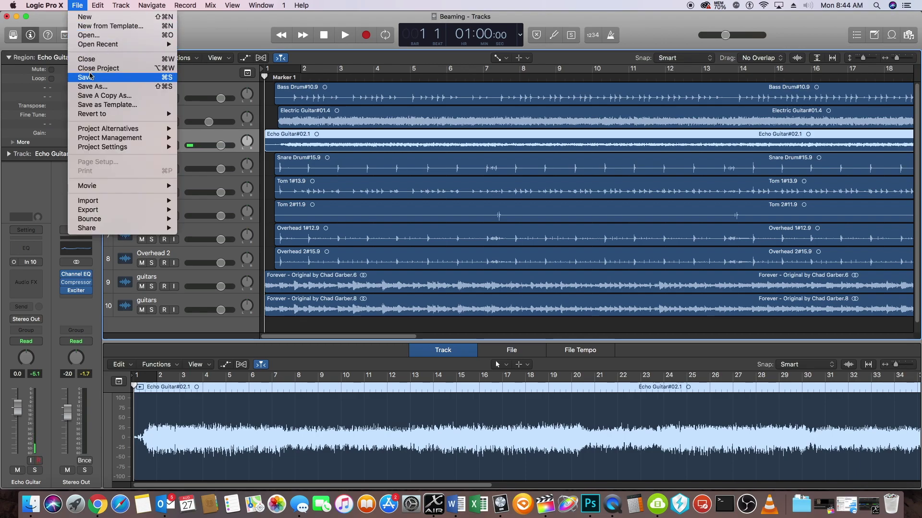
left_click(108, 79)
- Audition the opening bar and place the playhead just before the Electric Guitar region begins, at bar 1 beat 2
left_click(273, 75)
left_click_drag(275, 76, 279, 77)
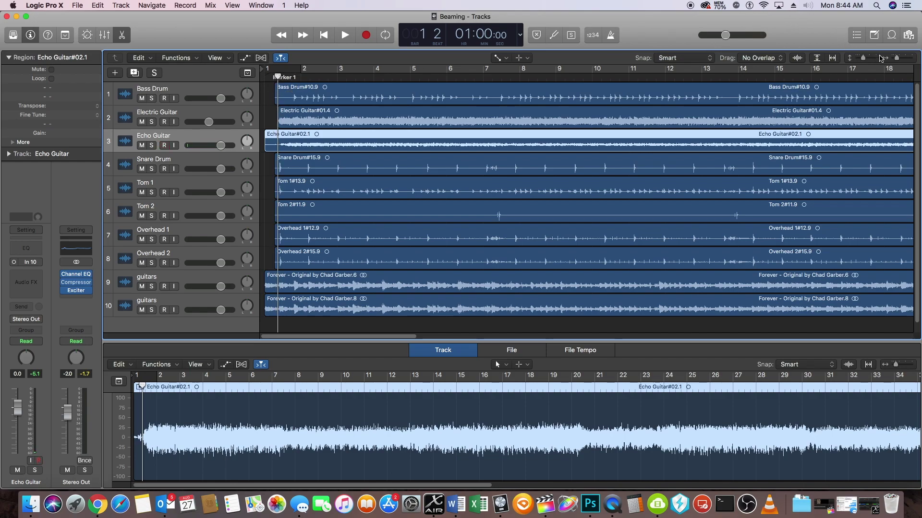
left_click(897, 57)
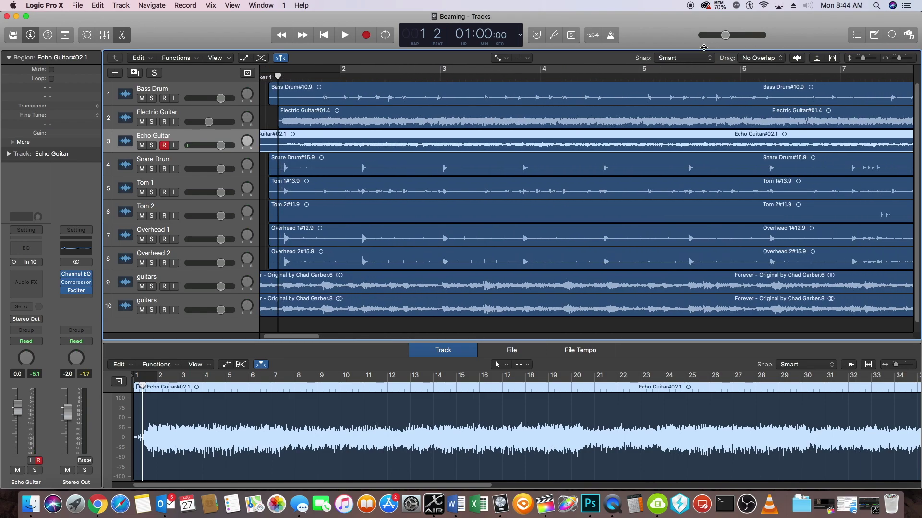
left_click(344, 33)
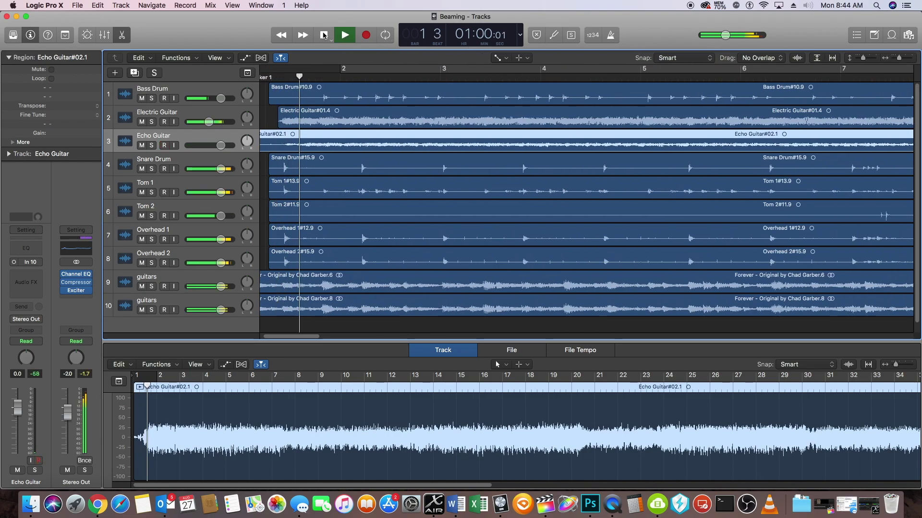
left_click(264, 76)
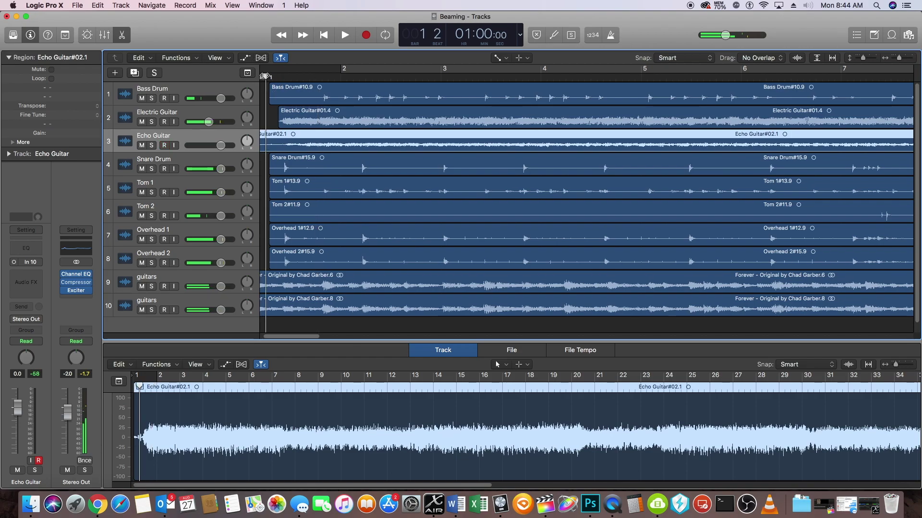
left_click(345, 34)
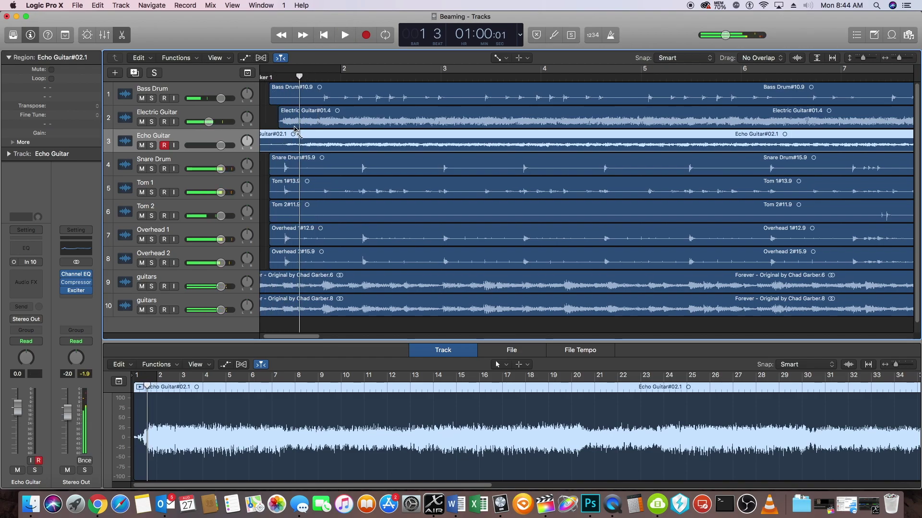
left_click_drag(298, 76, 285, 76)
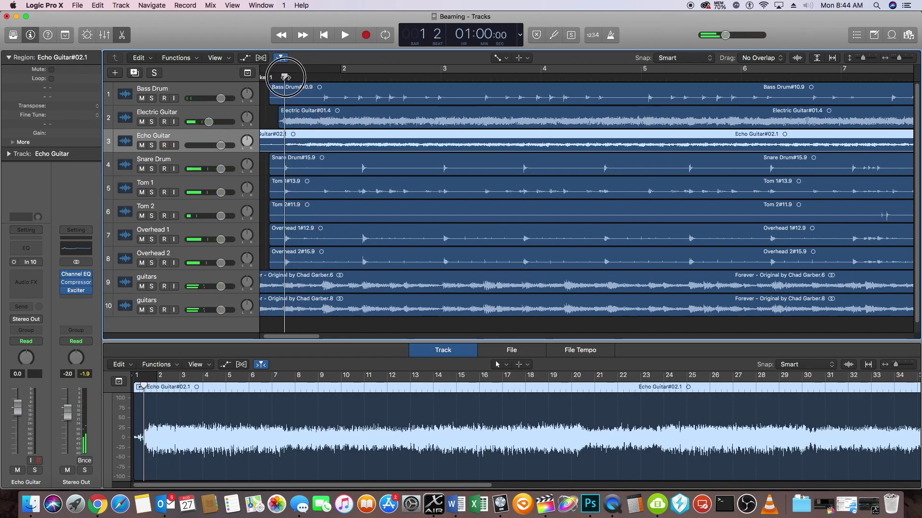
left_click_drag(284, 76, 278, 76)
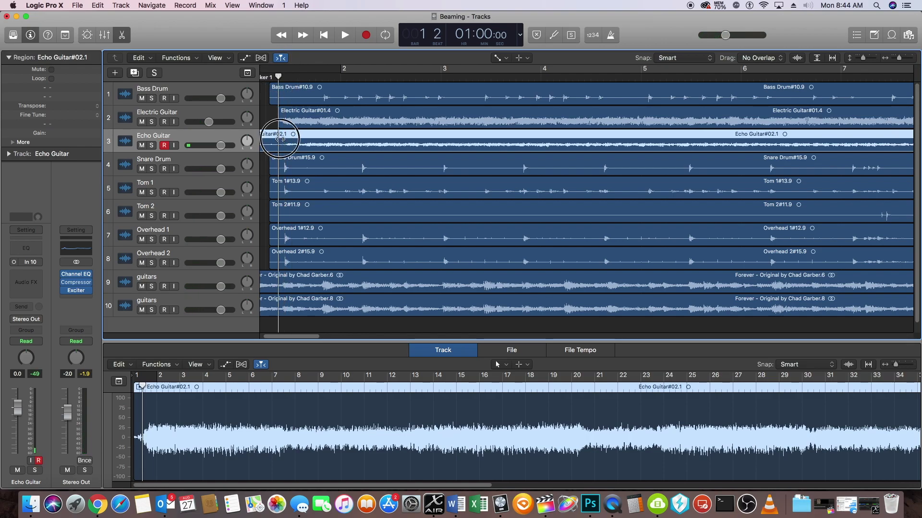
- Split the Echo Guitar region at the playhead with the Pointer tool active and delete the piece before it
key("t")
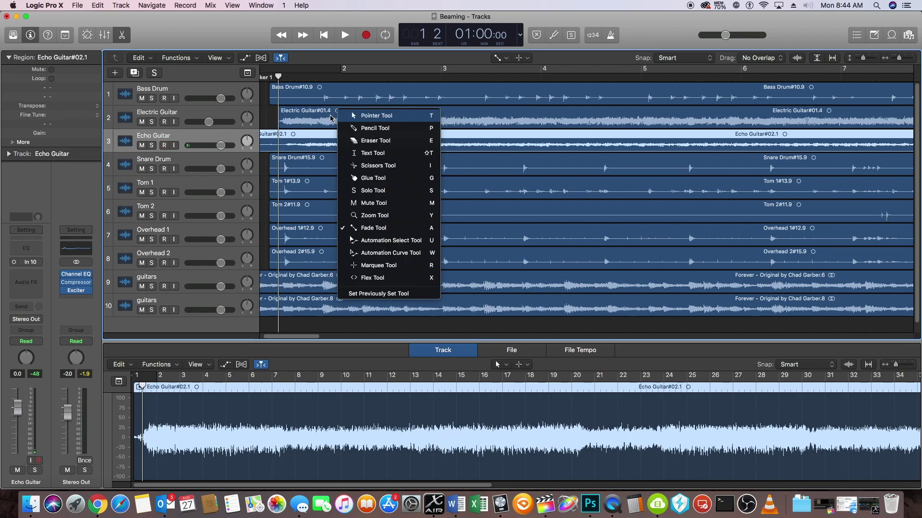
left_click(383, 117)
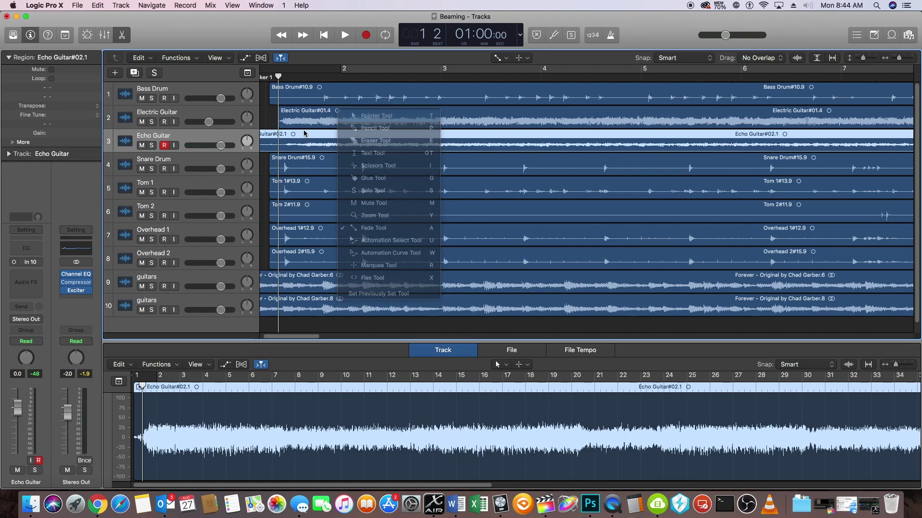
right_click(280, 136)
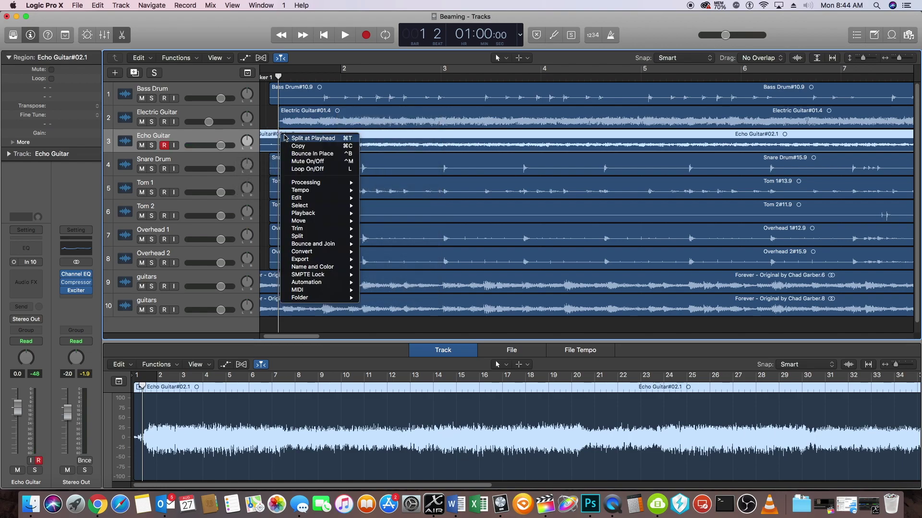
left_click(285, 138)
left_click(272, 135)
key("Delete")
left_click(366, 134)
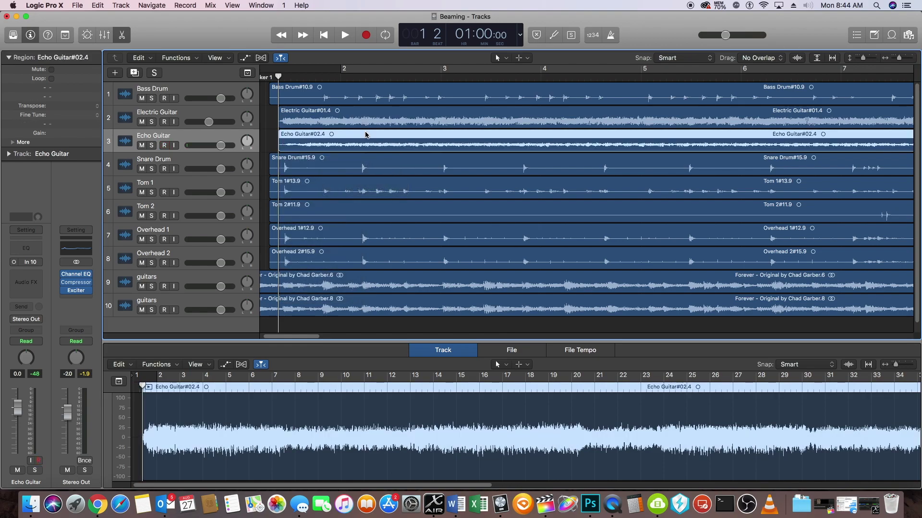
- Open the trimmed Echo Guitar region in the audio file editor and normalize it
left_click(502, 353)
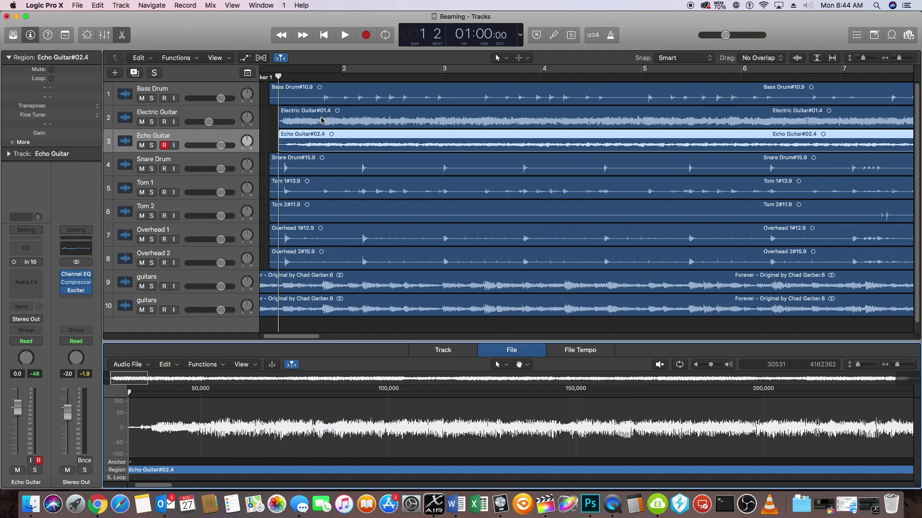
left_click(437, 112)
left_click(418, 137)
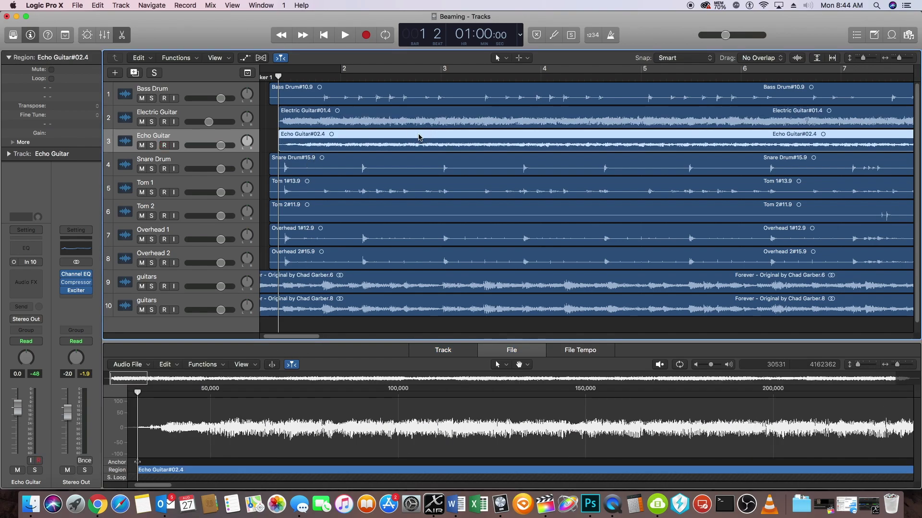
left_click(202, 365)
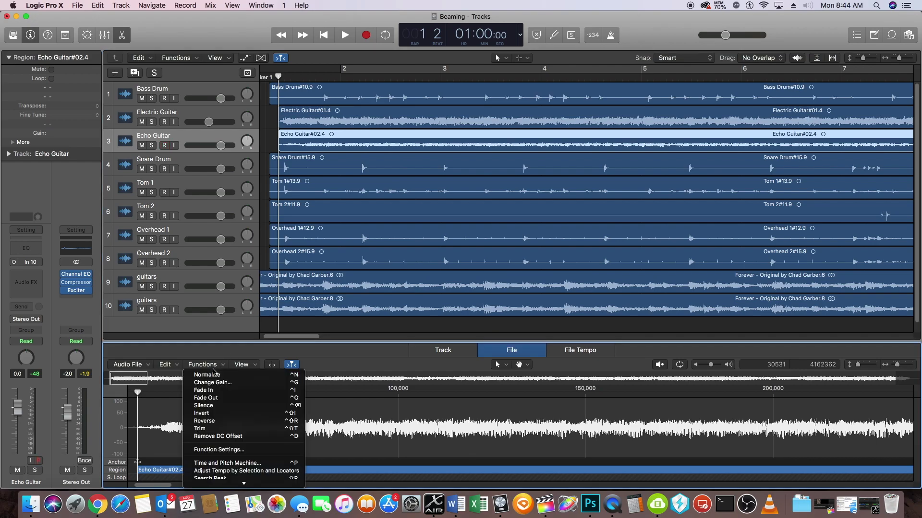
left_click(212, 375)
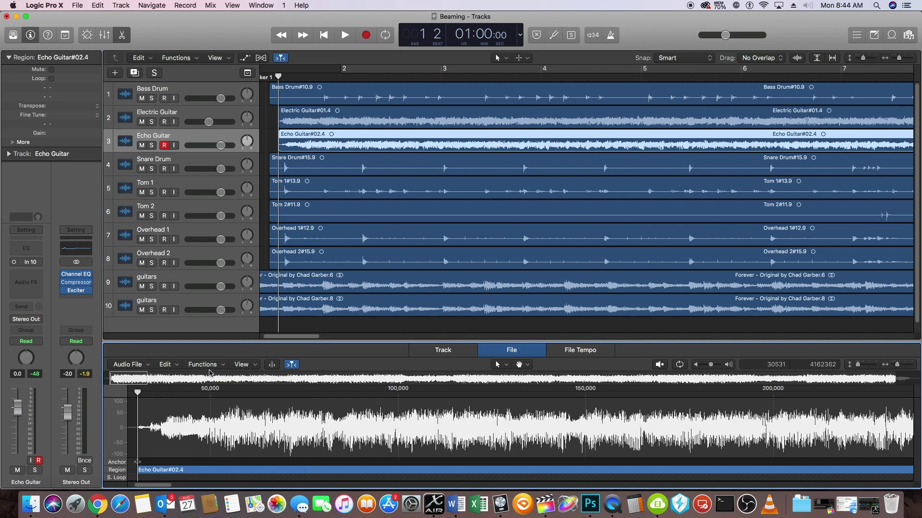
- Move the playhead back to bar 1 and save the project with the normalized guitar
left_click(323, 41)
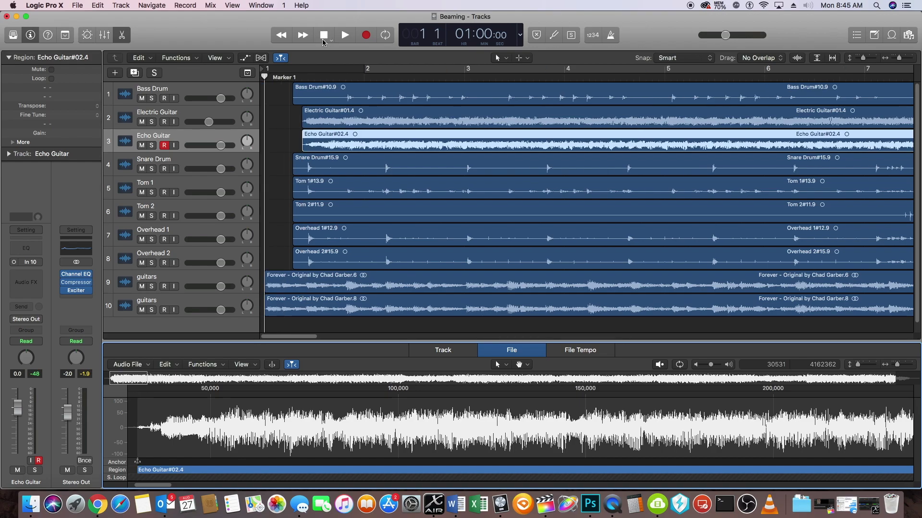
left_click(76, 5)
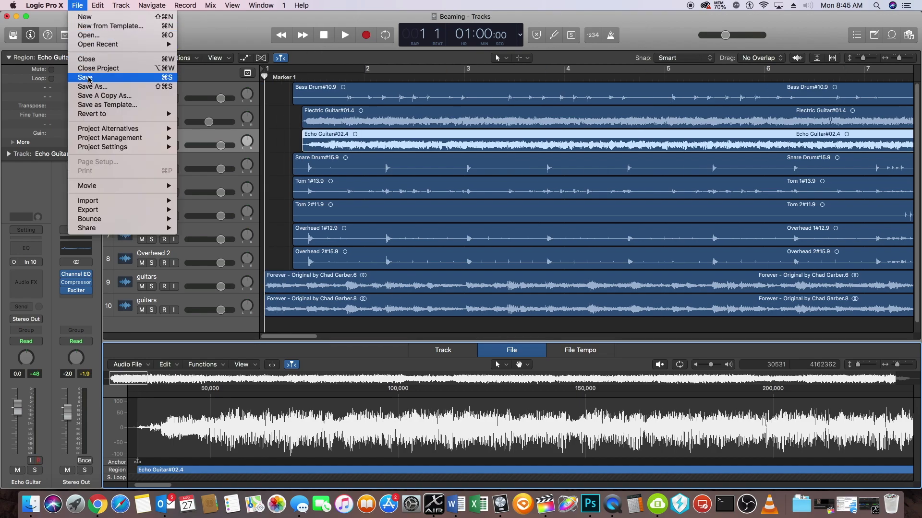
left_click(90, 78)
- Disarm recording on the Echo Guitar track and play the mix from the beginning through about bar 6
left_click(164, 144)
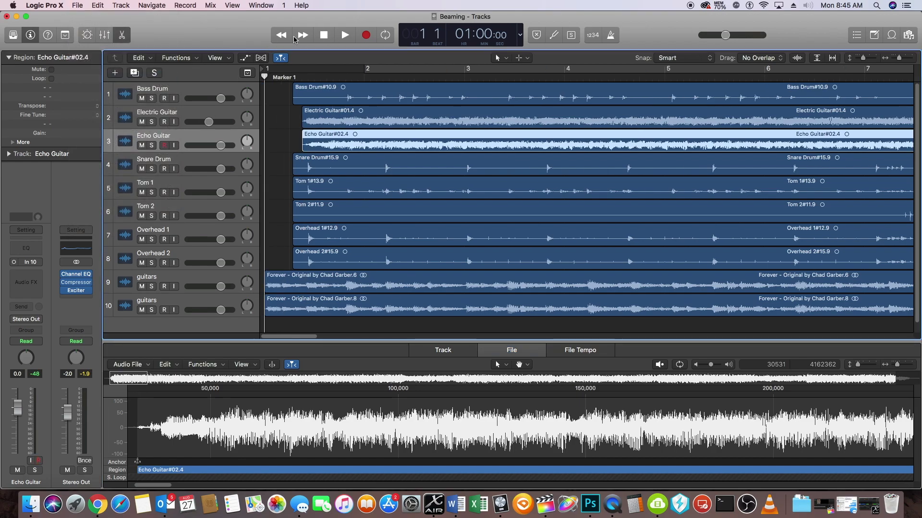
left_click(343, 38)
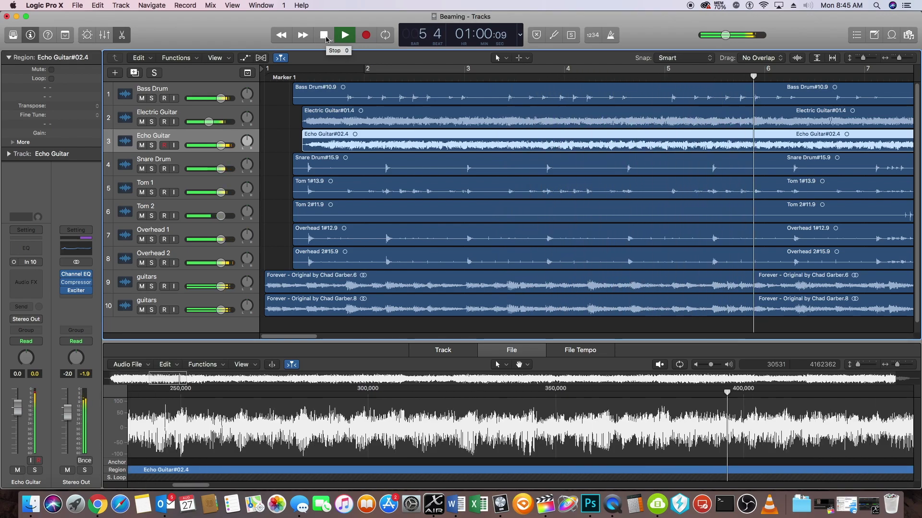
left_click(325, 36)
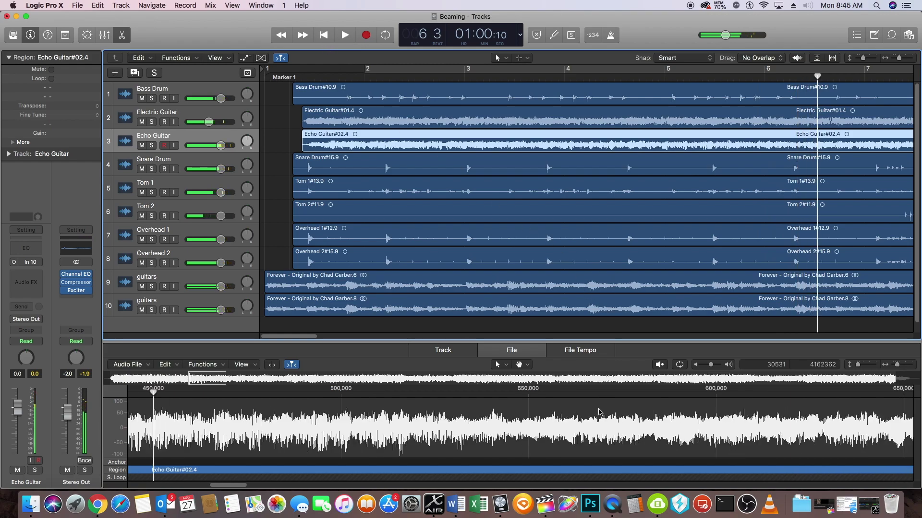
left_click(612, 505)
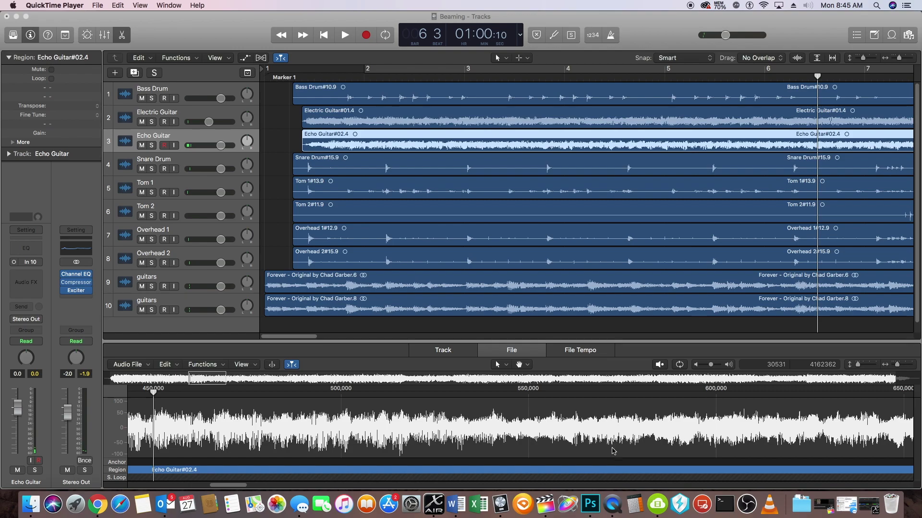
right_click(615, 506)
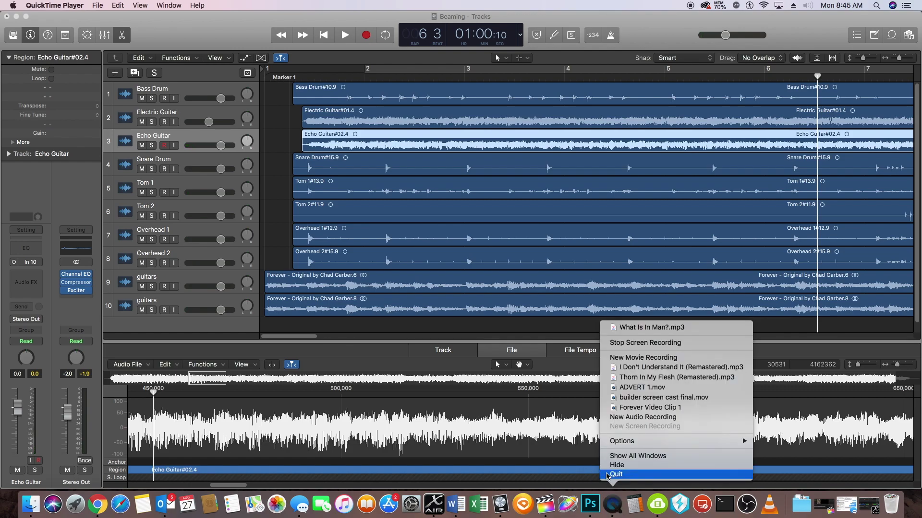
left_click(609, 344)
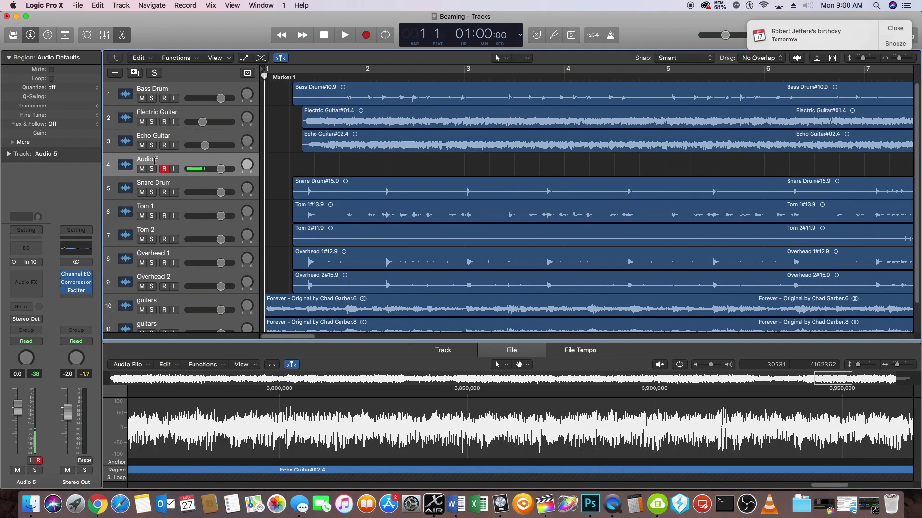
- Rename the Audio 5 track as Electric Guitar Grungy and save the project
double_click(154, 161)
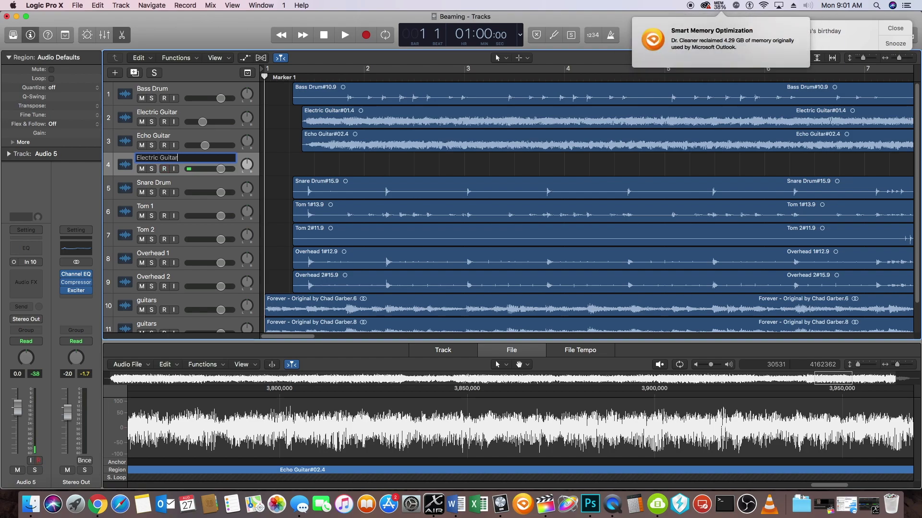
type("nge")
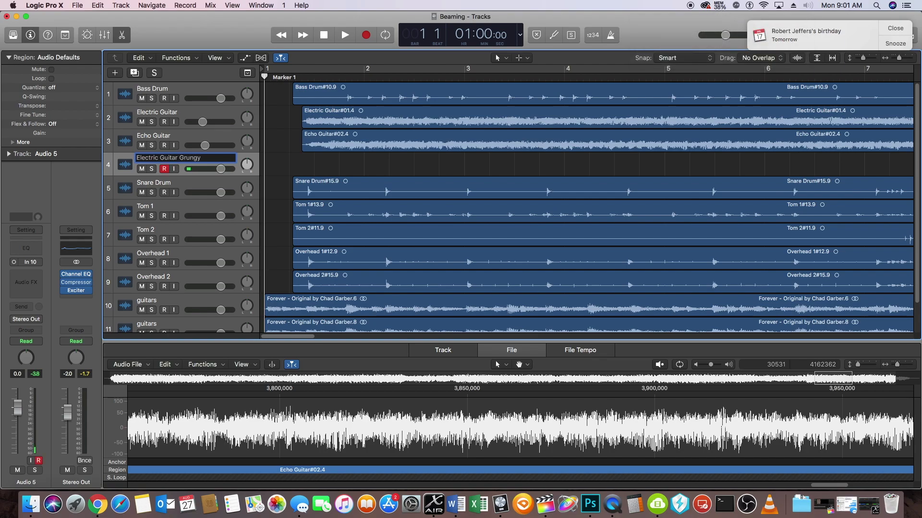
key("Return")
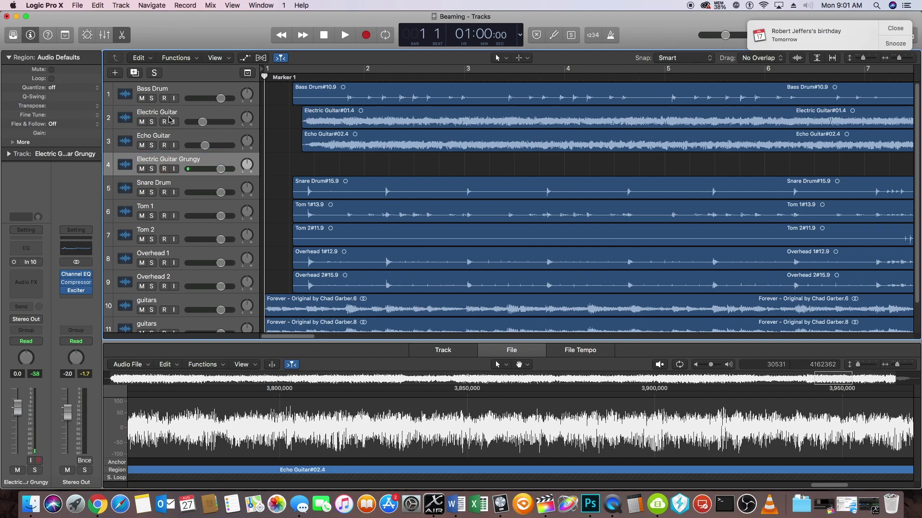
left_click(91, 77)
- Try a short recording on the Electric Guitar Grungy track, delete the take with its audio file, and return to bar 1
left_click(365, 36)
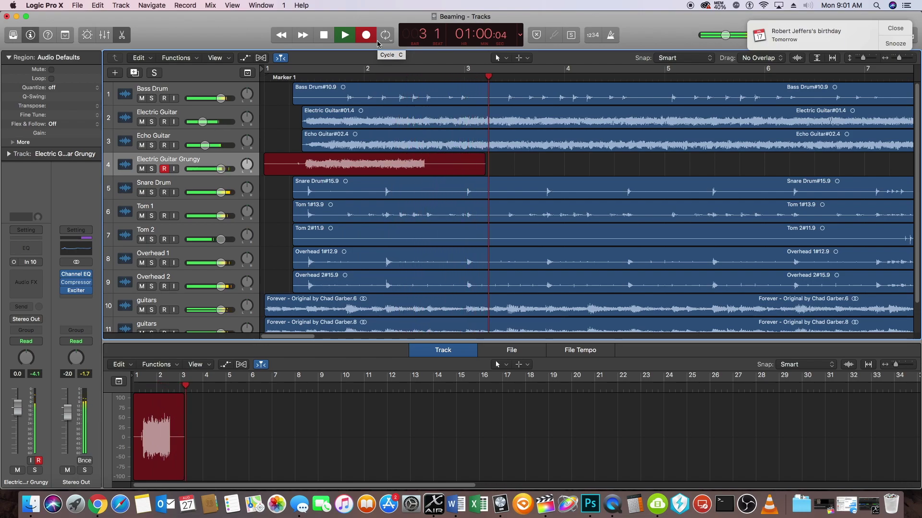
left_click(324, 36)
key("cmd+z")
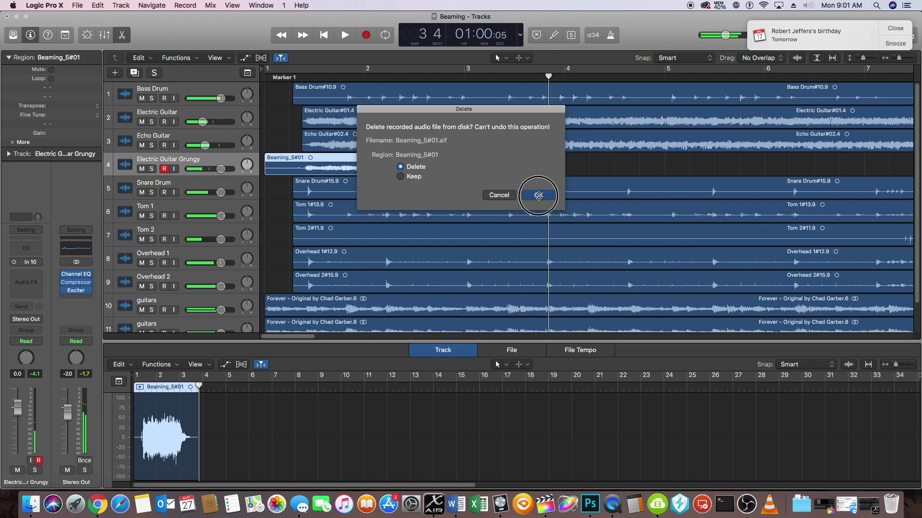
left_click(538, 195)
left_click(324, 36)
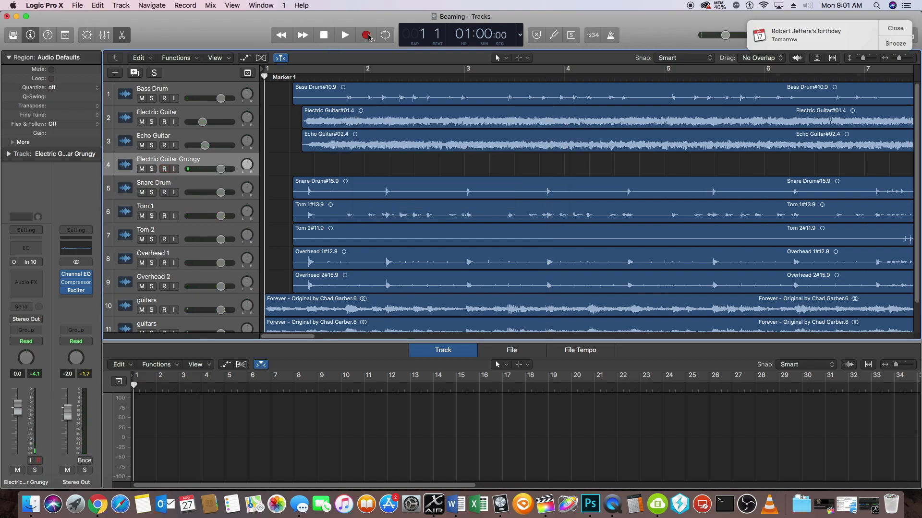
- Play the song's opening bar twice without recording, returning to the beginning each time
left_click(345, 35)
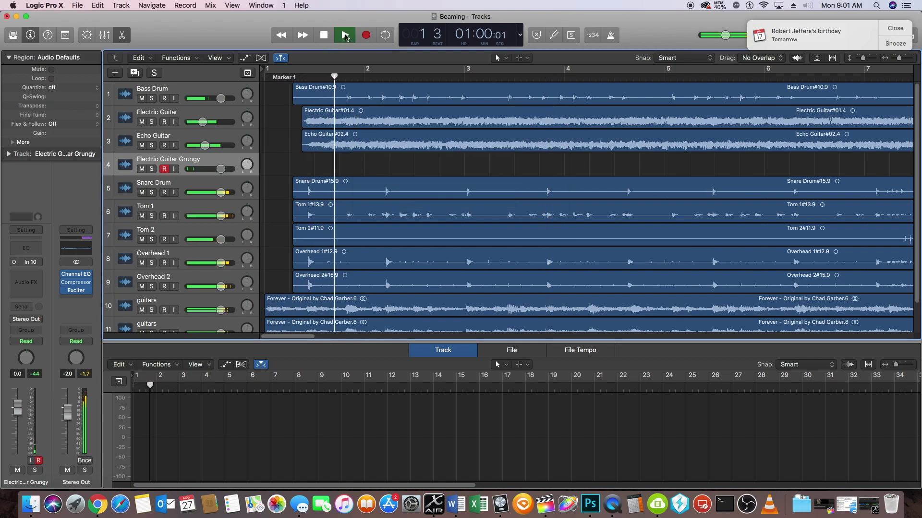
left_click(325, 36)
left_click(346, 38)
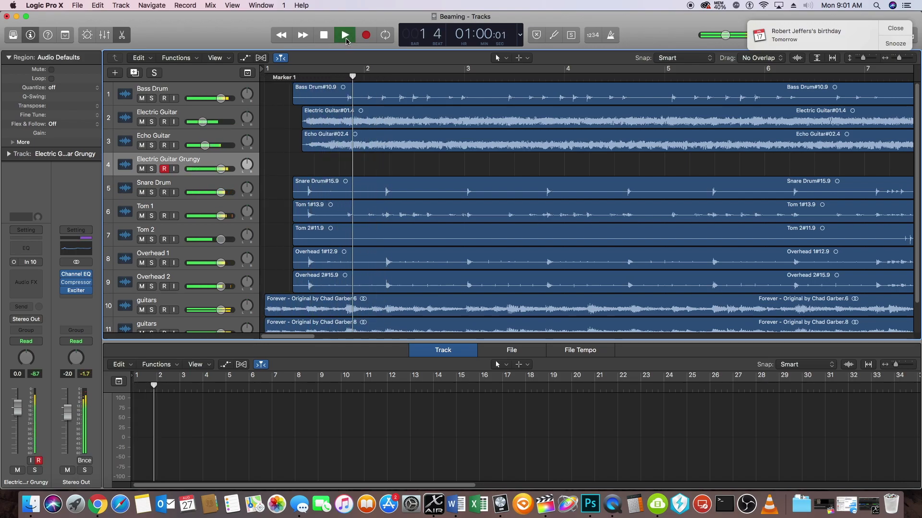
left_click(326, 36)
left_click(326, 36)
- Try recording the grungy guitar again through about bar 4, discard the take and its file, and return to the start
left_click(367, 36)
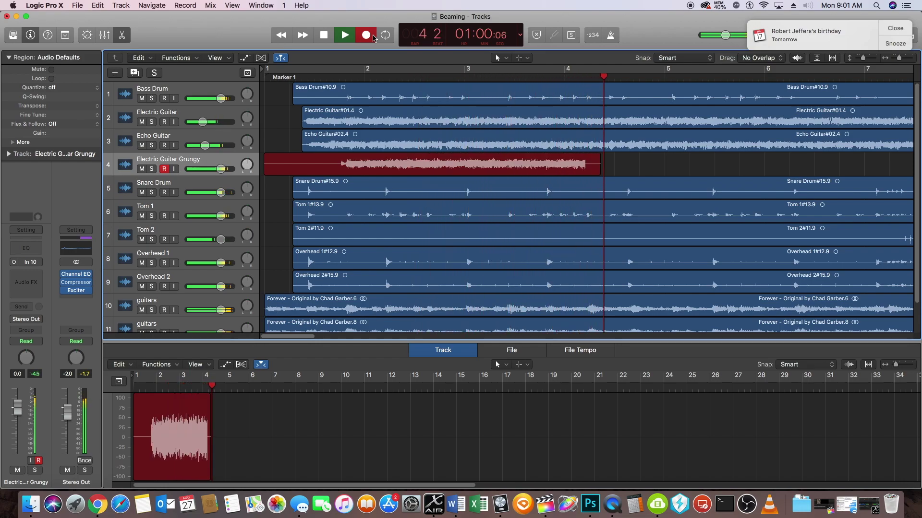
left_click(325, 38)
key("Delete")
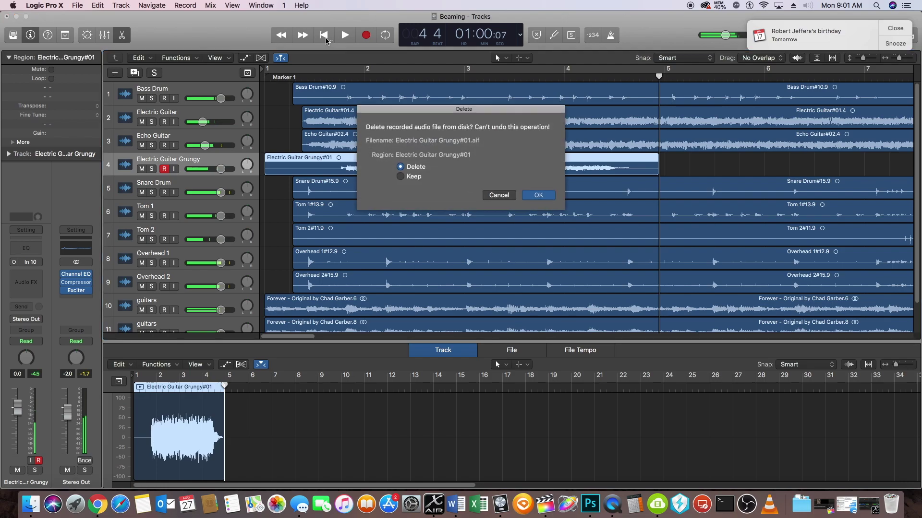
key("Return")
left_click(325, 37)
- Try a longer grungy guitar take through about bar 42, delete its recorded file, and go back to bar 1
left_click(372, 40)
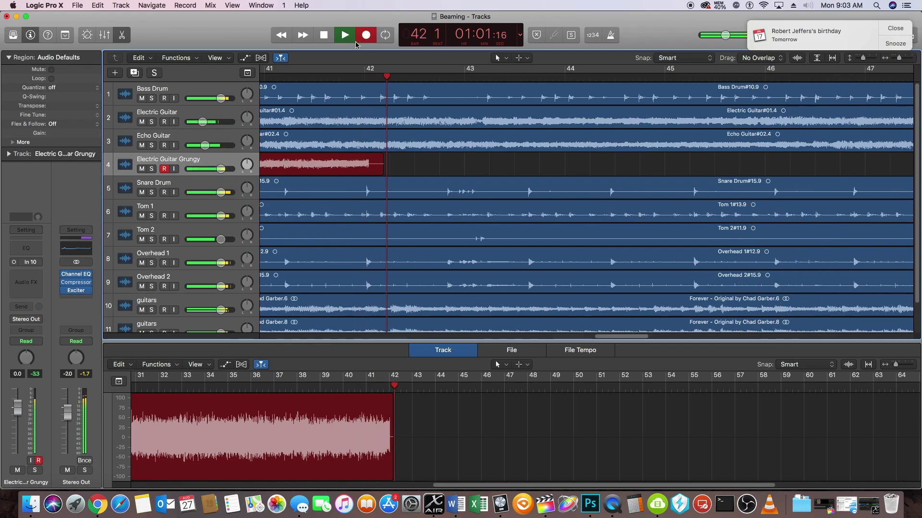
left_click(322, 37)
key("super+z")
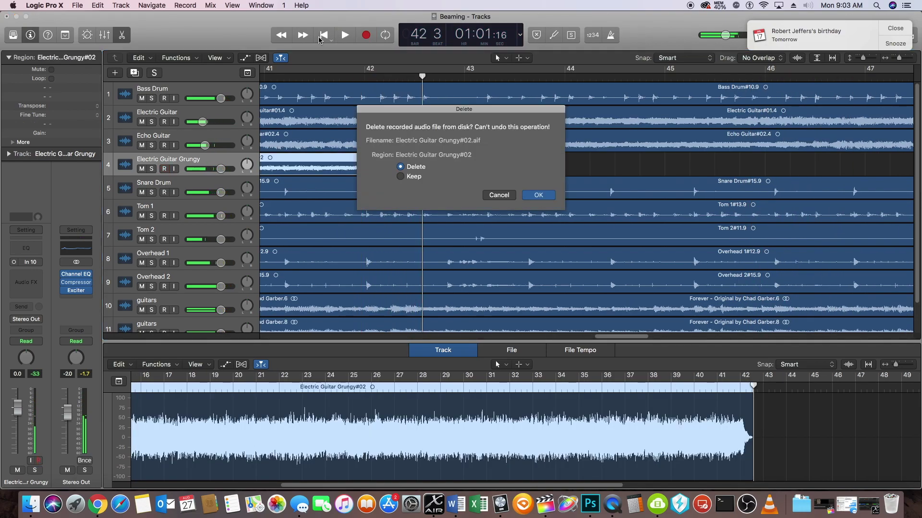
left_click(540, 194)
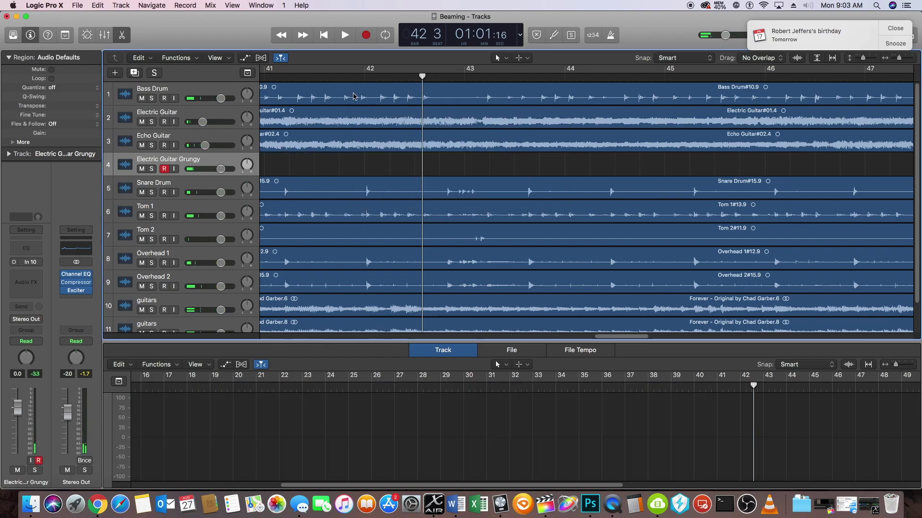
left_click(325, 40)
- Record the Electric Guitar Grungy part from the beginning to about bar 53 and save the project
left_click(369, 35)
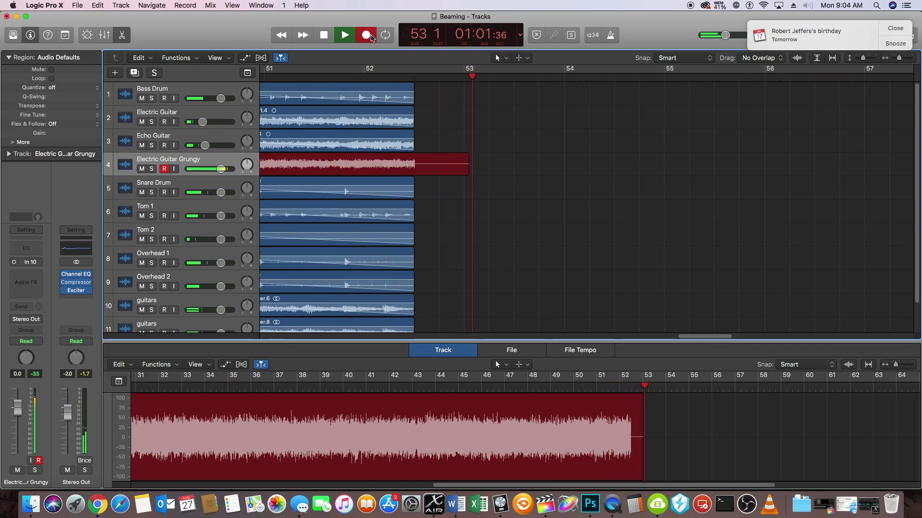
left_click(324, 35)
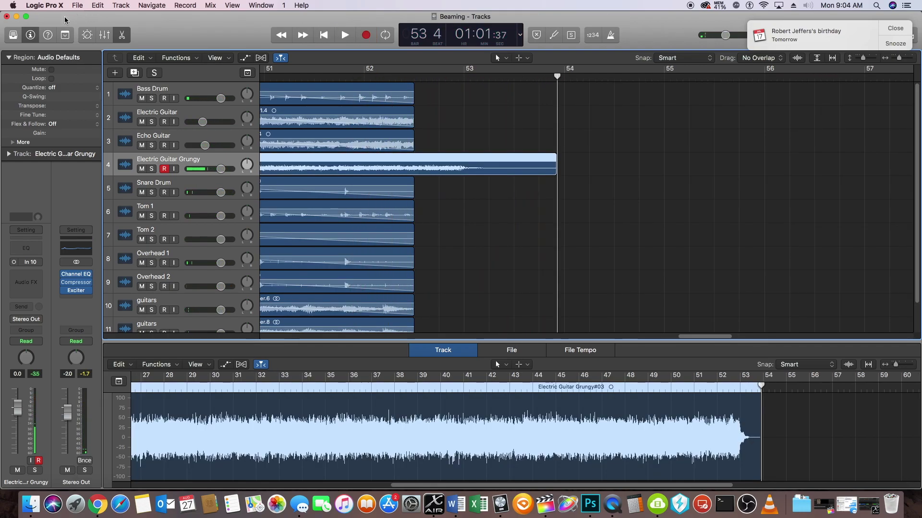
left_click(76, 4)
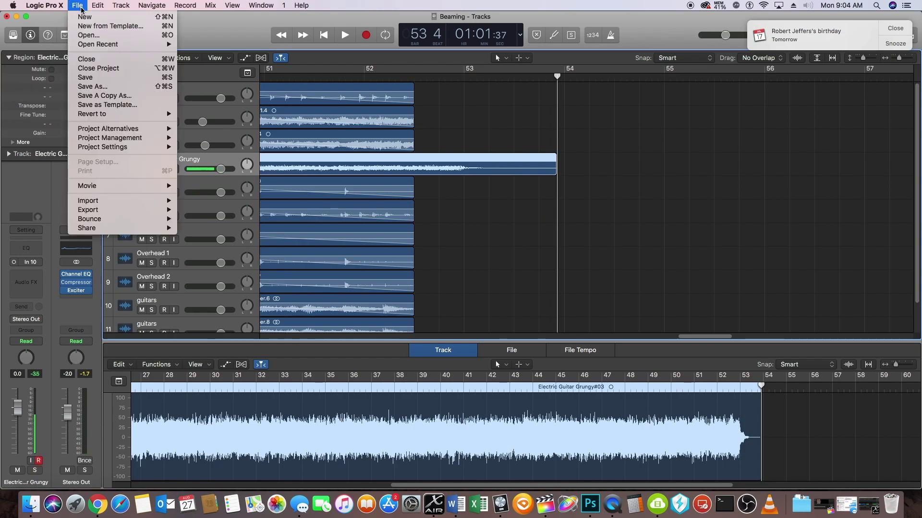
left_click(91, 79)
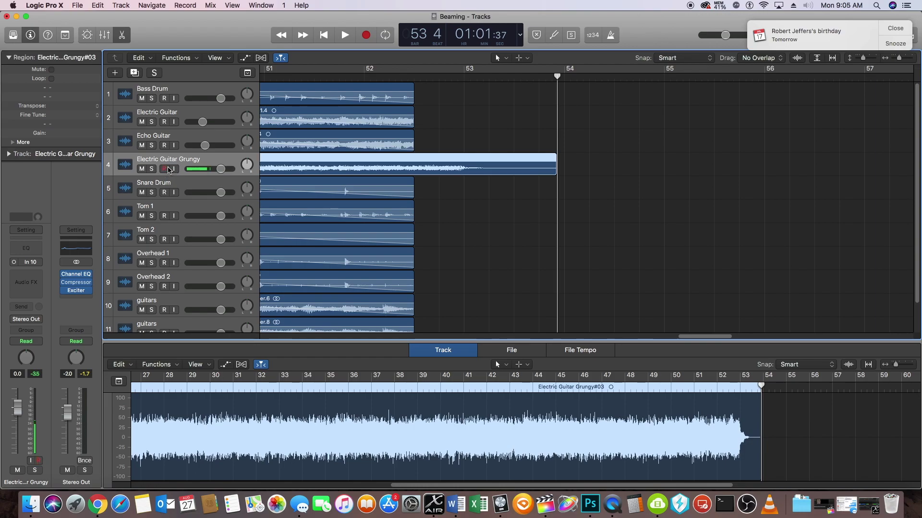
- Split the Electric Guitar Grungy region at bar 52 beat 3, where the other tracks end, and delete the piece after it
key("t")
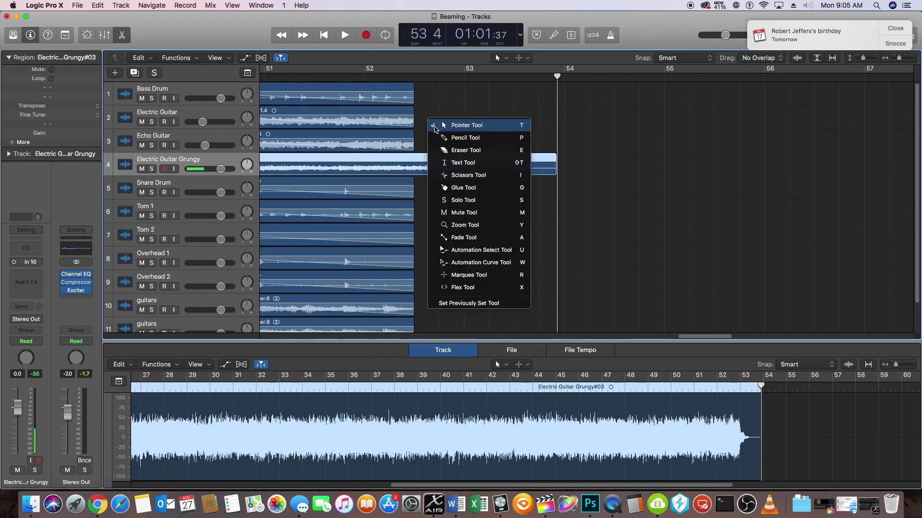
left_click(437, 124)
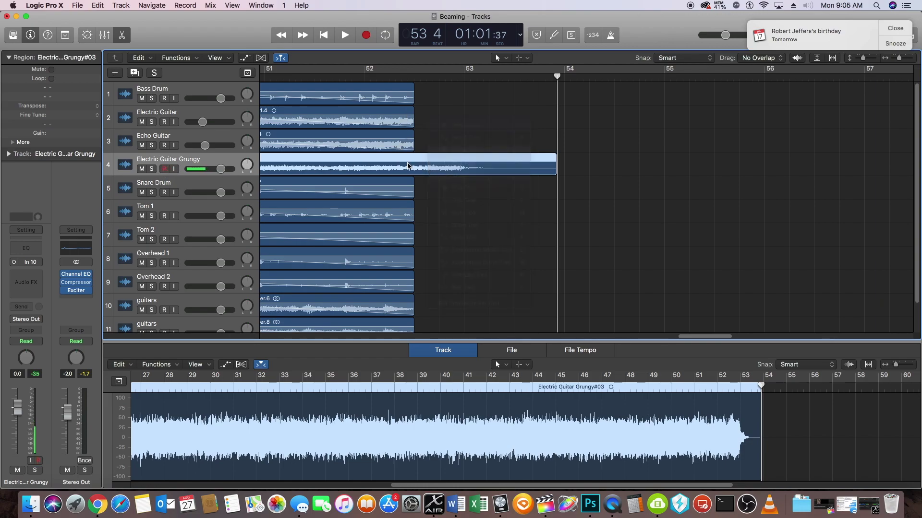
left_click(414, 76)
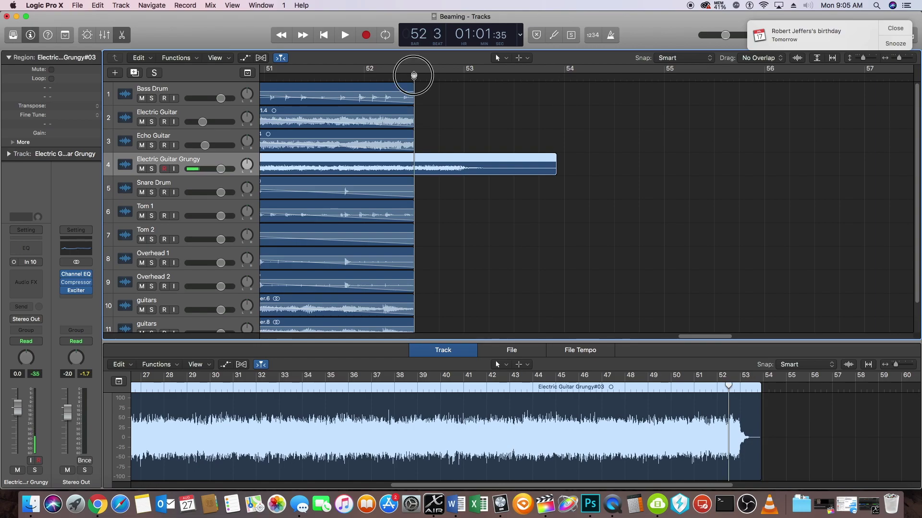
right_click(416, 164)
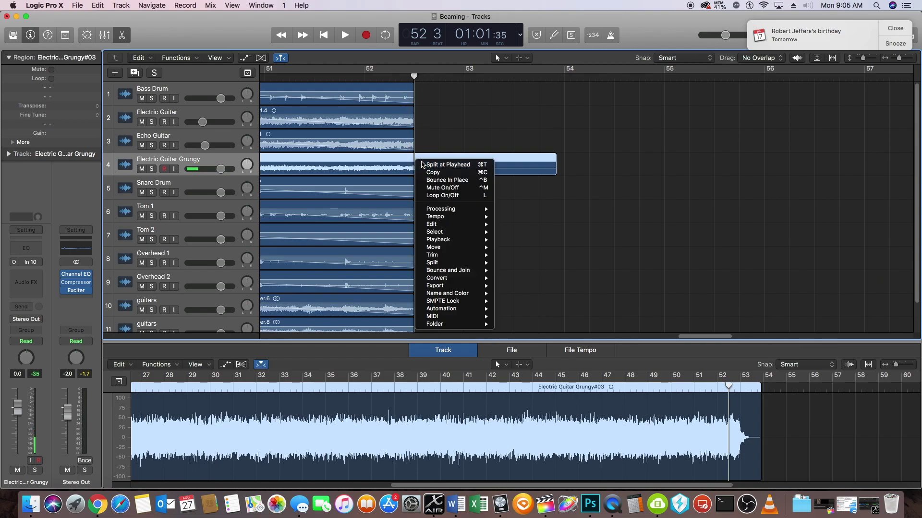
left_click(423, 165)
key("Delete")
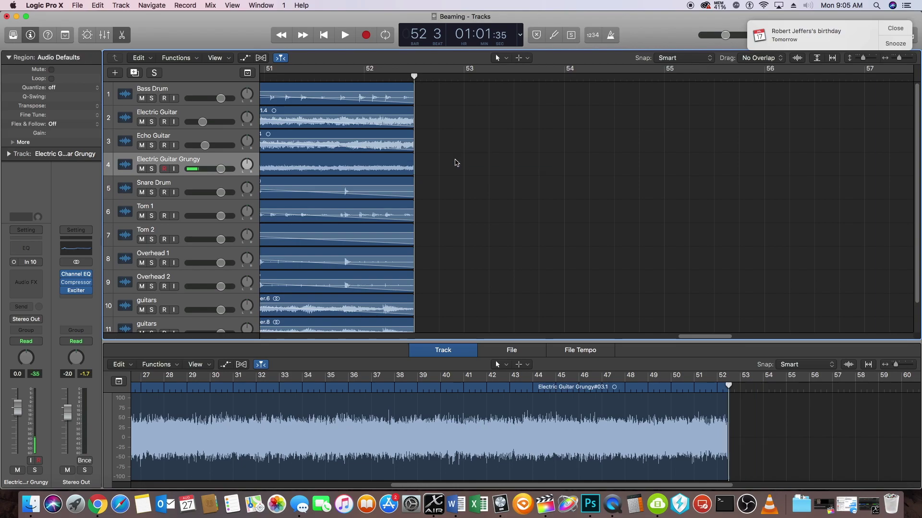
- Fade out the end of the Electric Guitar Grungy region from about bar 50 with the Fade tool and save the project
key("t")
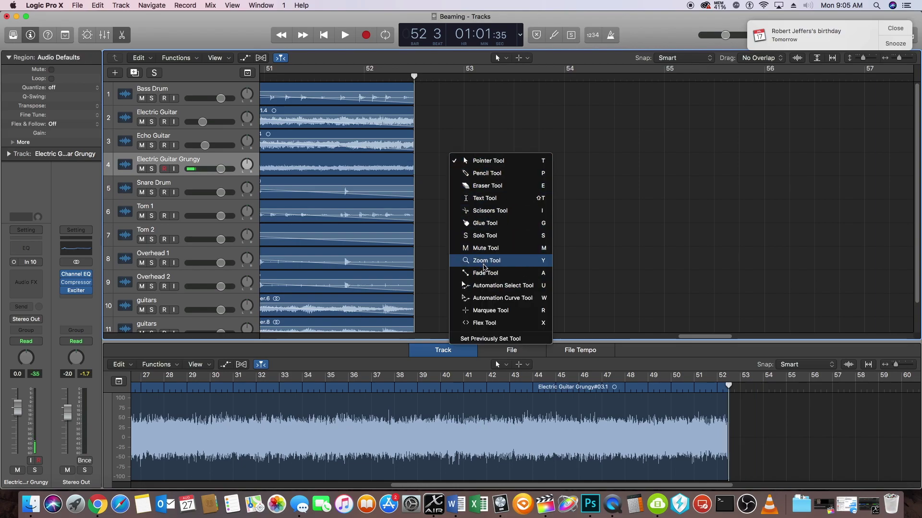
key("Escape")
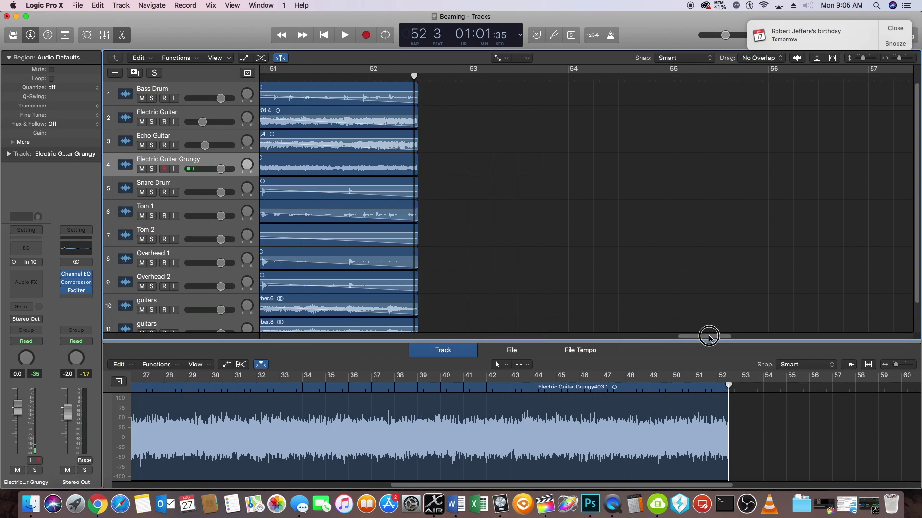
left_click_drag(711, 337, 695, 338)
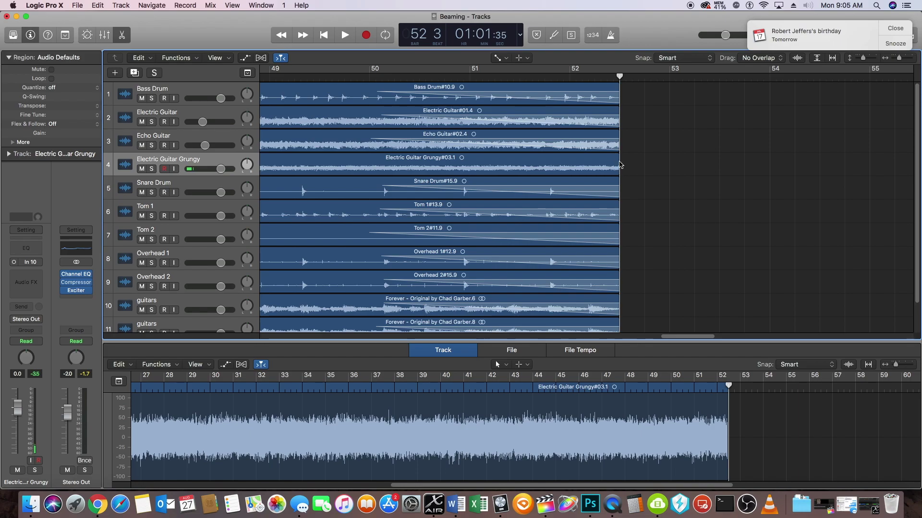
left_click(550, 164)
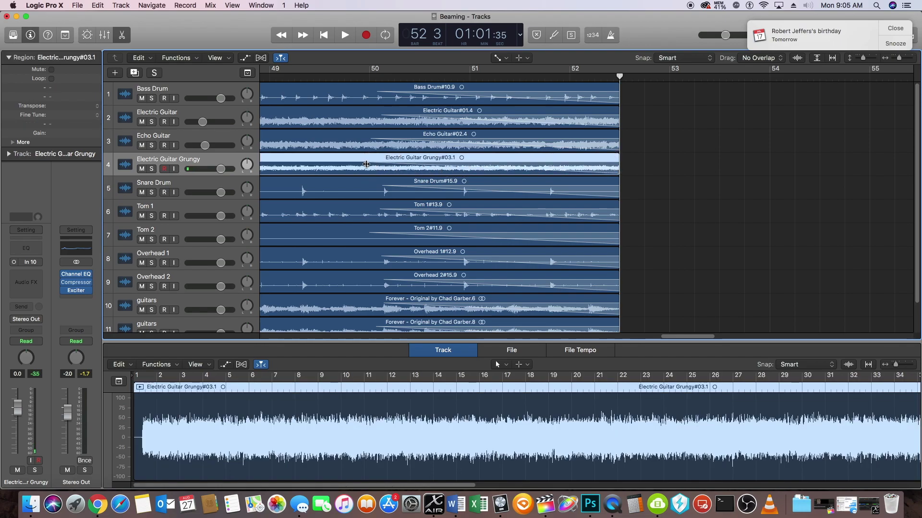
left_click(80, 5)
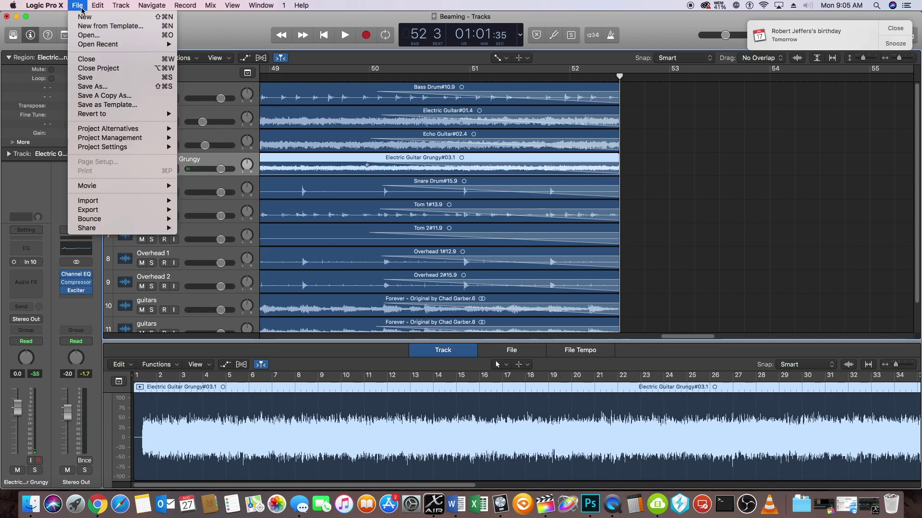
left_click(107, 79)
- Normalize the Electric Guitar Grungy region in the audio file editor and save the project
left_click_drag(900, 57, 897, 57)
left_click(895, 29)
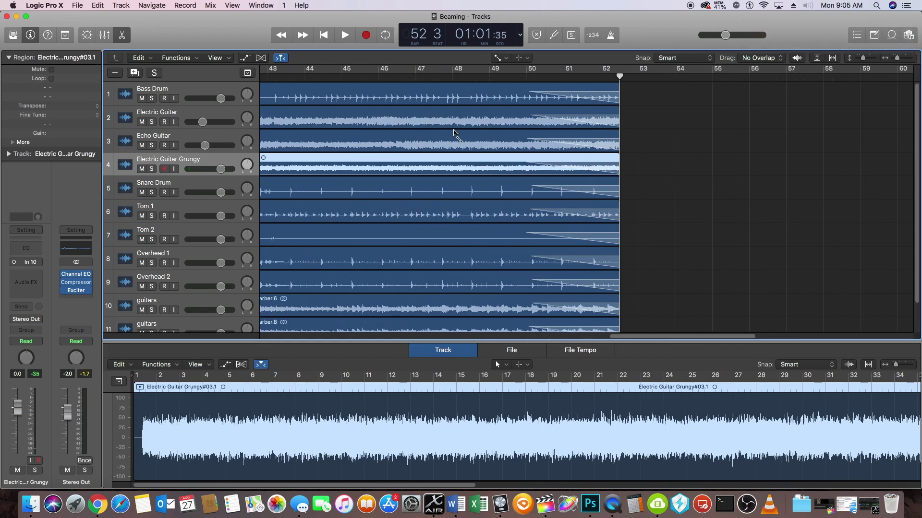
left_click(505, 350)
left_click(202, 364)
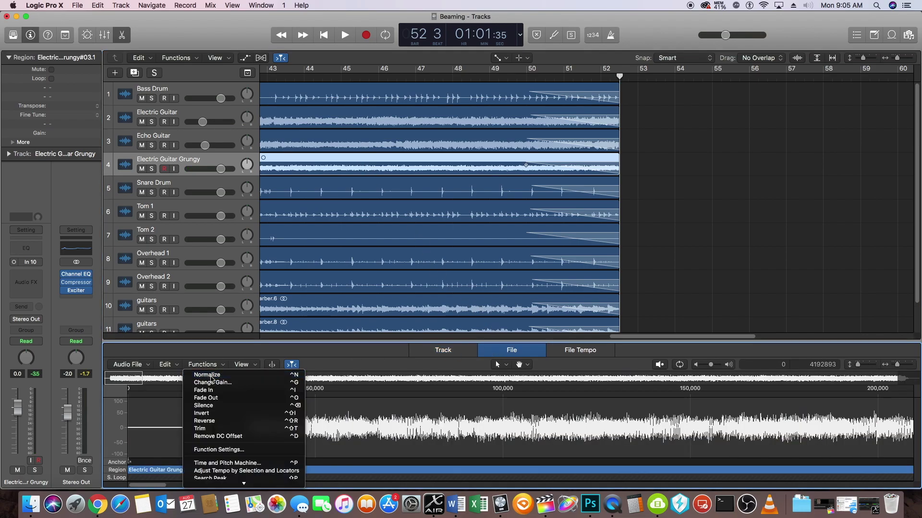
left_click(207, 375)
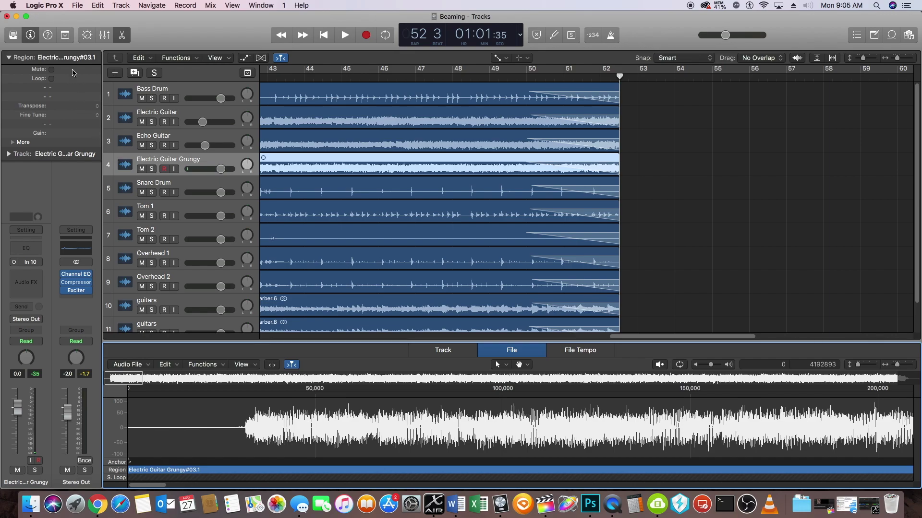
left_click(76, 7)
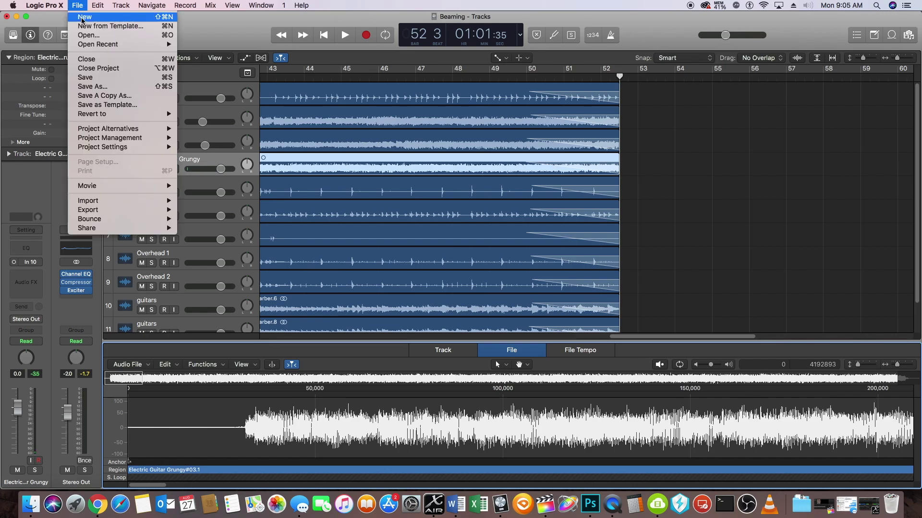
left_click(87, 78)
- Lower the Electric Guitar Grungy track volume to -11.2 dB and save the project
left_click_drag(220, 168, 179, 168)
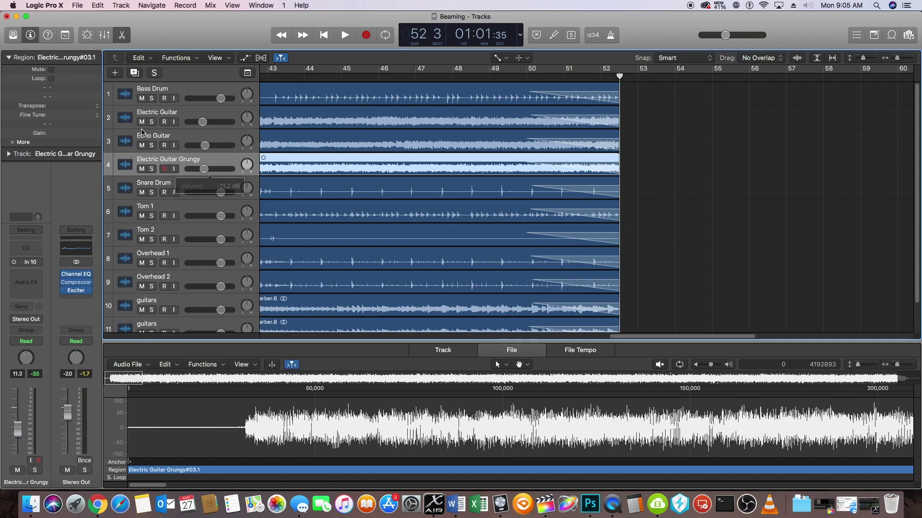
left_click(78, 5)
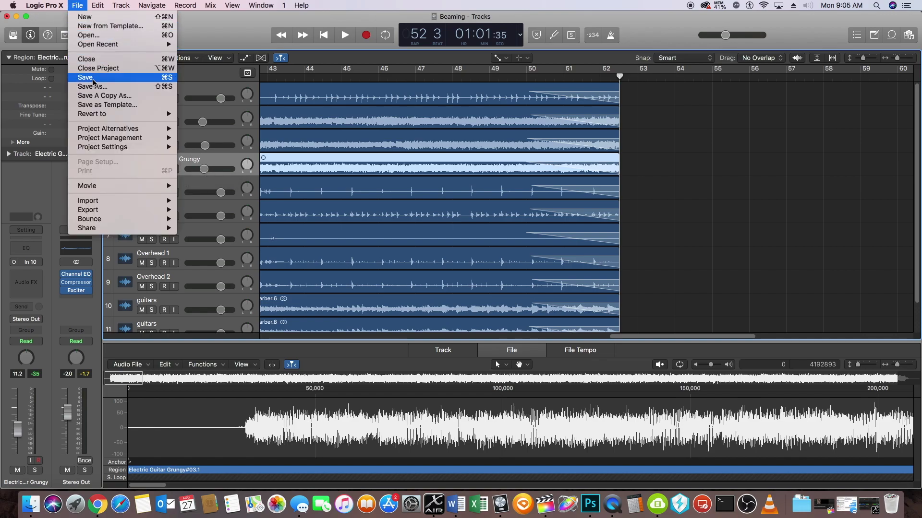
left_click(92, 77)
- Return to bar 1 and play the mix with the new grungy guitar
left_click(325, 35)
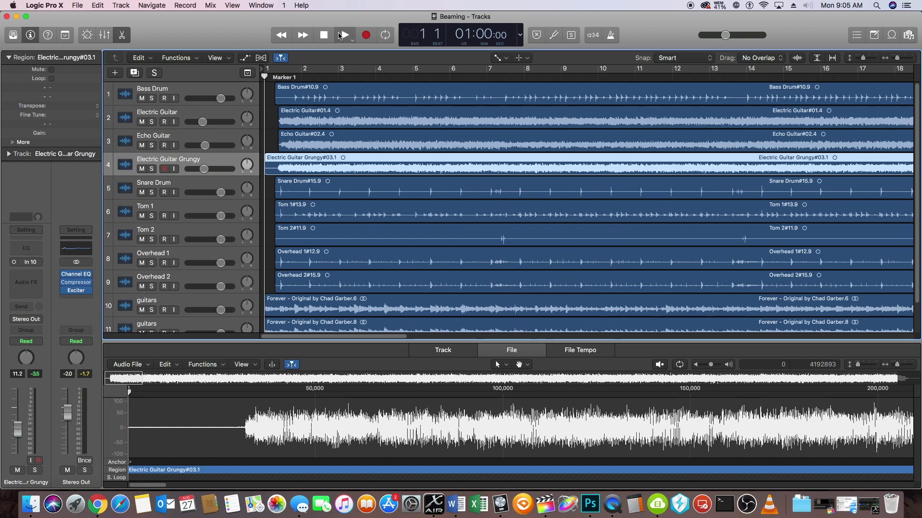
left_click(345, 35)
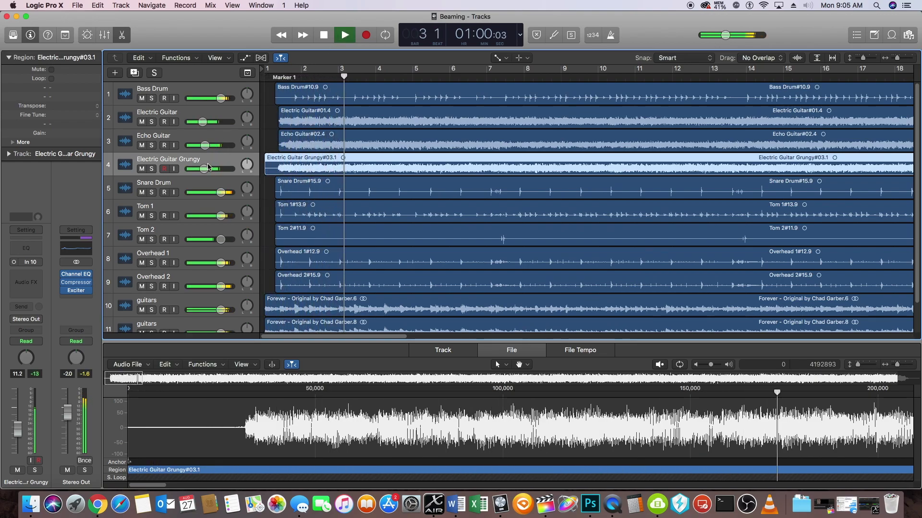
- Raise the Electric Guitar Grungy track volume to -3.3 dB and raise the Electric Guitar and Echo Guitar track volumes
mouse_move(204, 169)
left_mouse_down()
mouse_move(229, 169)
mouse_move(220, 169)
left_mouse_up()
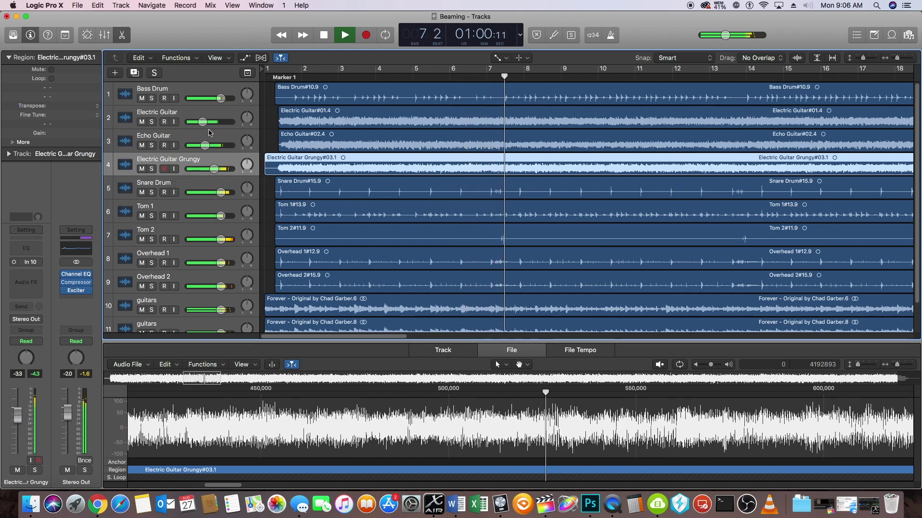
left_click_drag(204, 122, 233, 146)
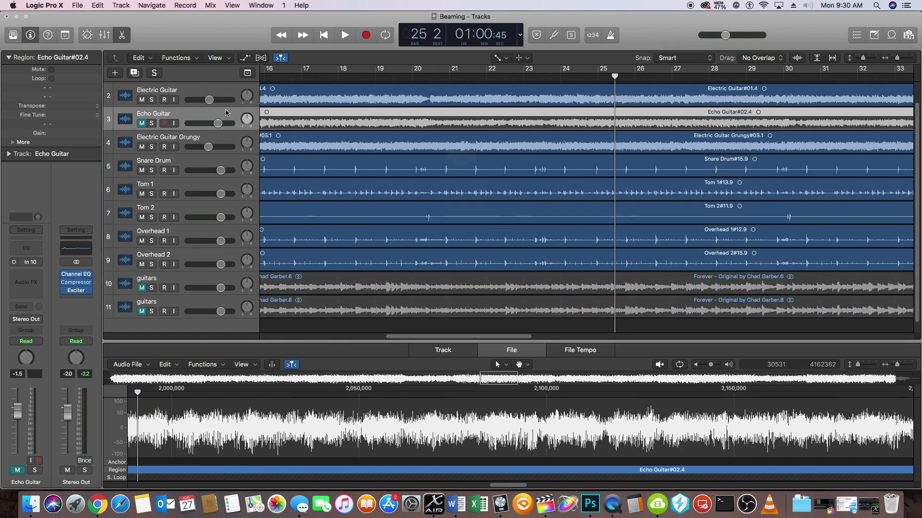
- Delete the Echo Guitar region with its recorded audio file and rename its track Electric Guitar
key("Delete")
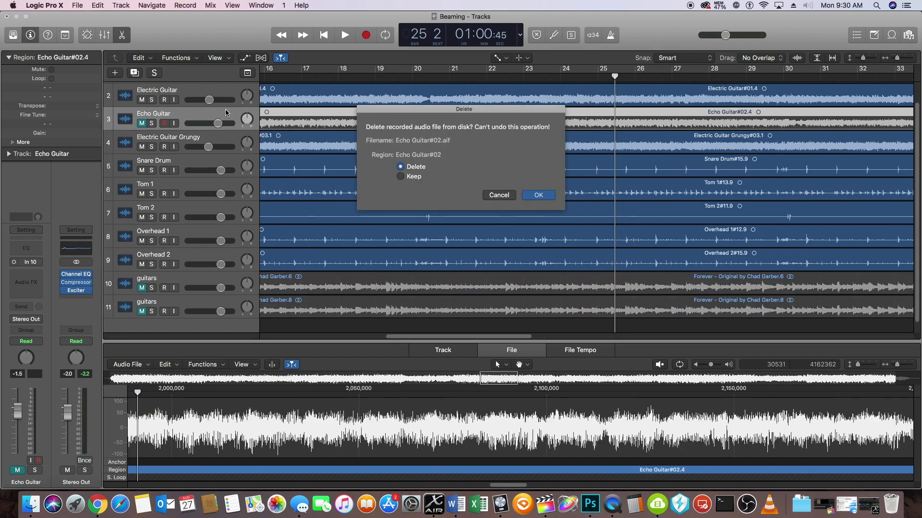
left_click(538, 195)
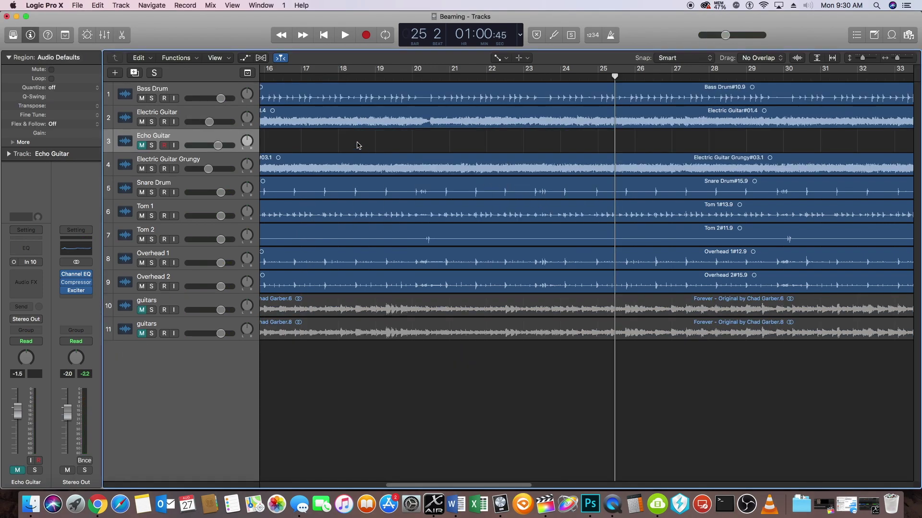
double_click(155, 136)
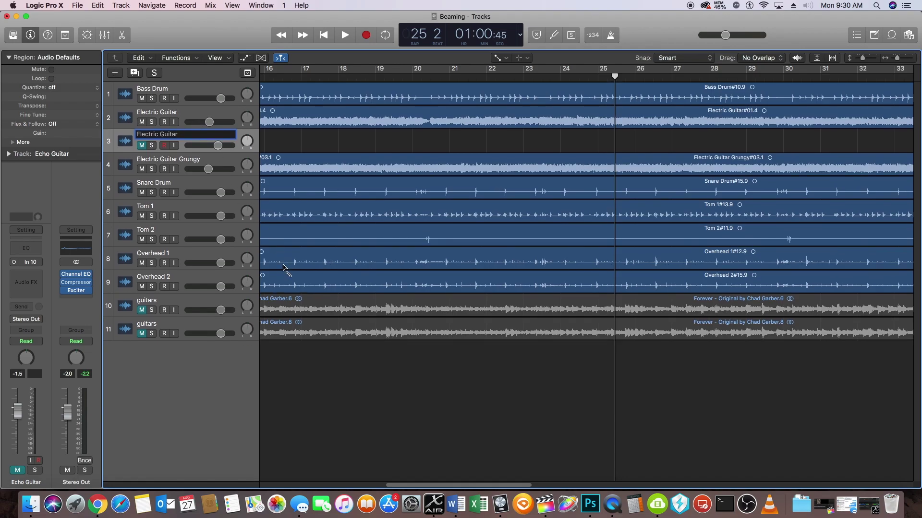
left_click(301, 374)
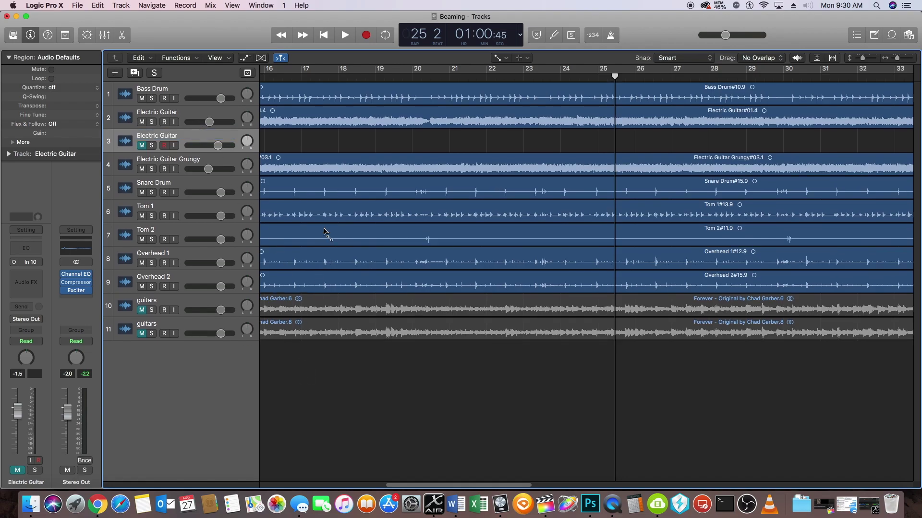
- Return to bar 1, save the project and unmute the emptied Electric Guitar track 3
left_click(324, 35)
left_click(73, 6)
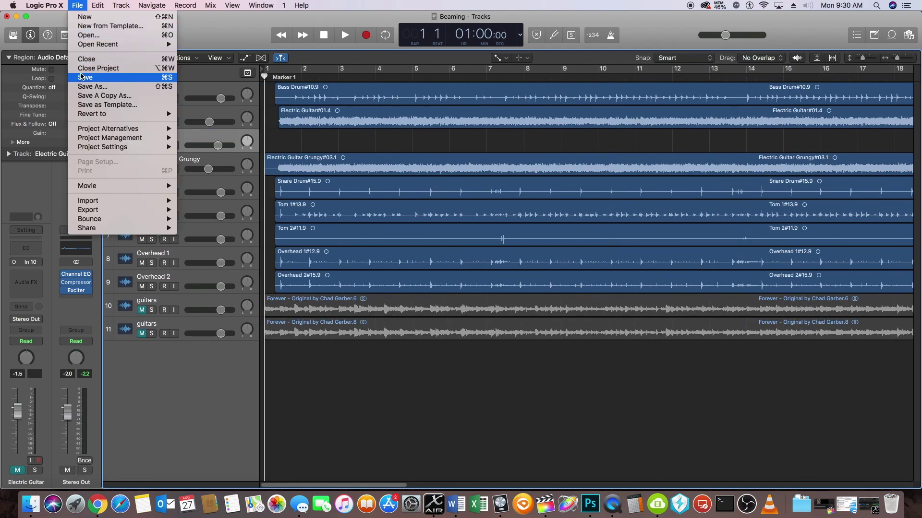
left_click(139, 147)
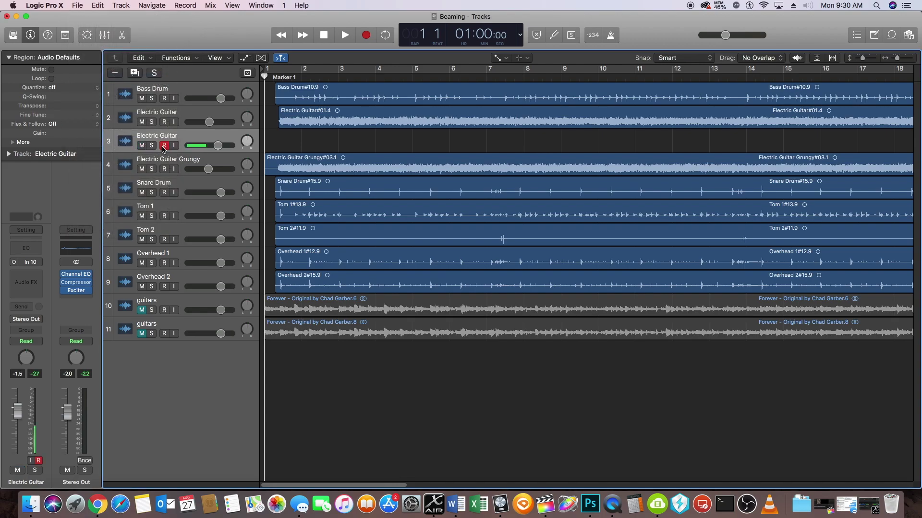
left_click(366, 35)
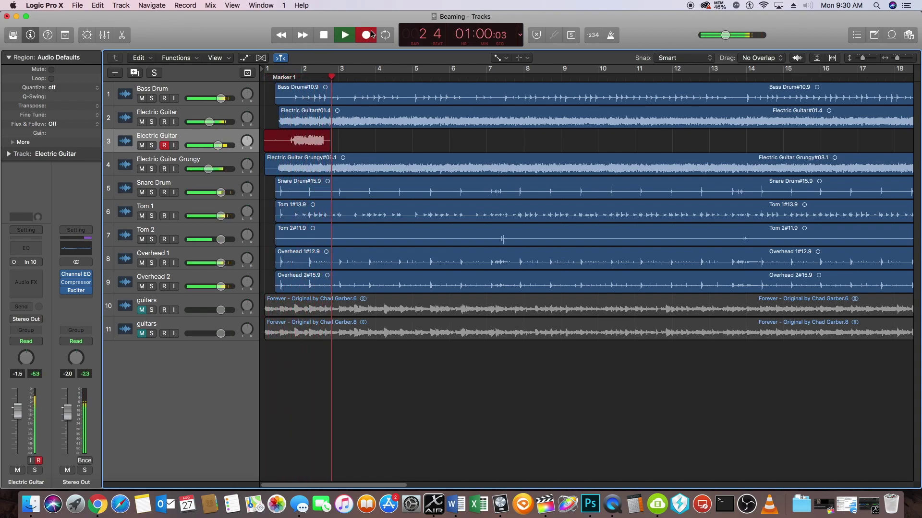
left_click(325, 35)
key("BackSpace")
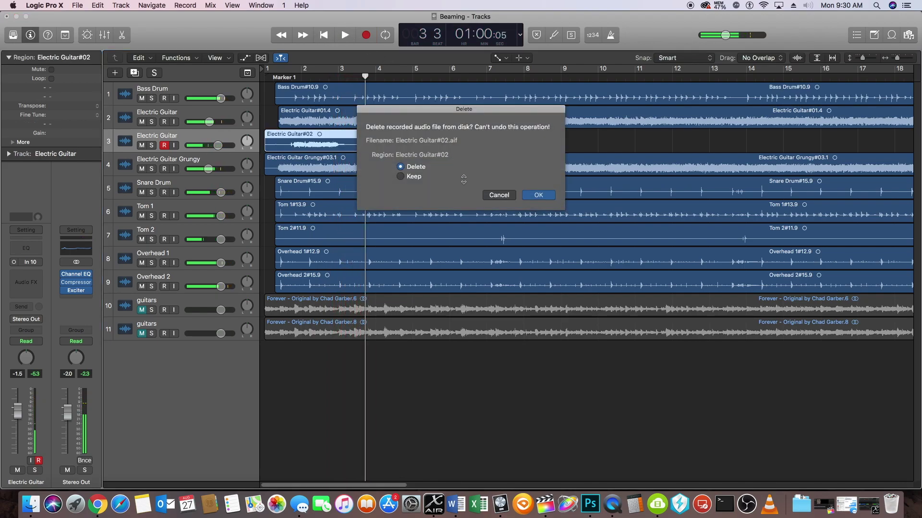
left_click(538, 195)
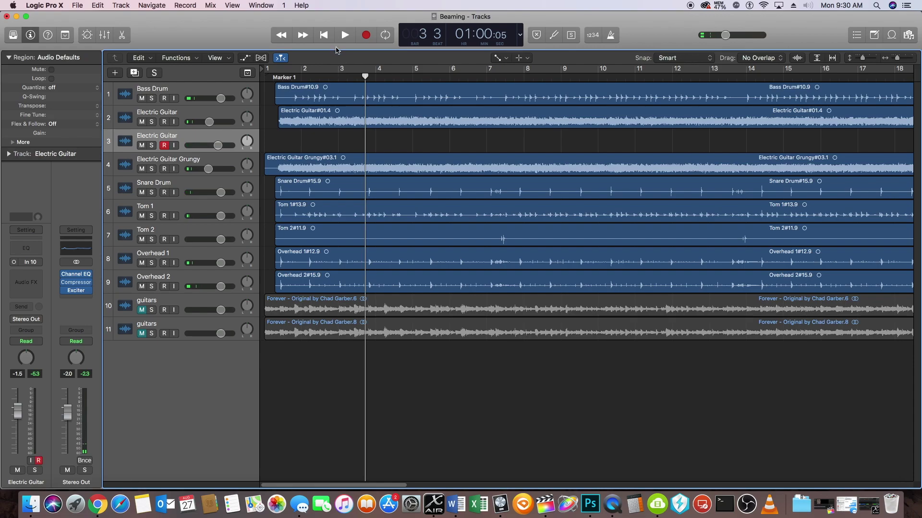
- Unmute both guitars tracks, 10 and 11, and play the opening of the mix from bar 1
left_click(325, 35)
key("space")
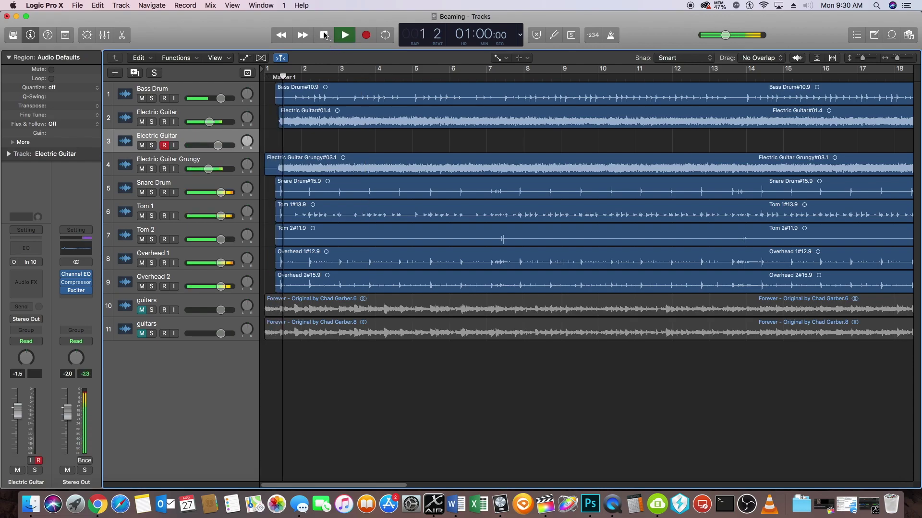
left_click(142, 310)
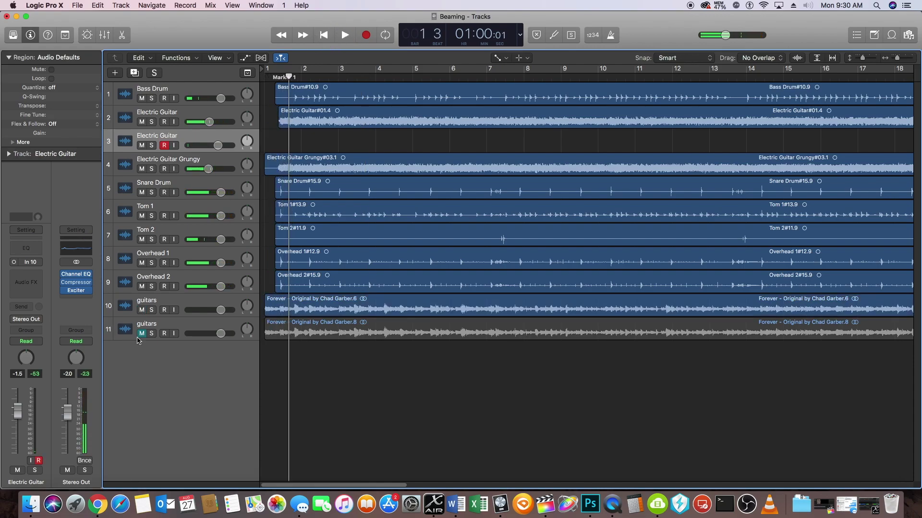
left_click(141, 334)
left_click(328, 38)
left_click(351, 38)
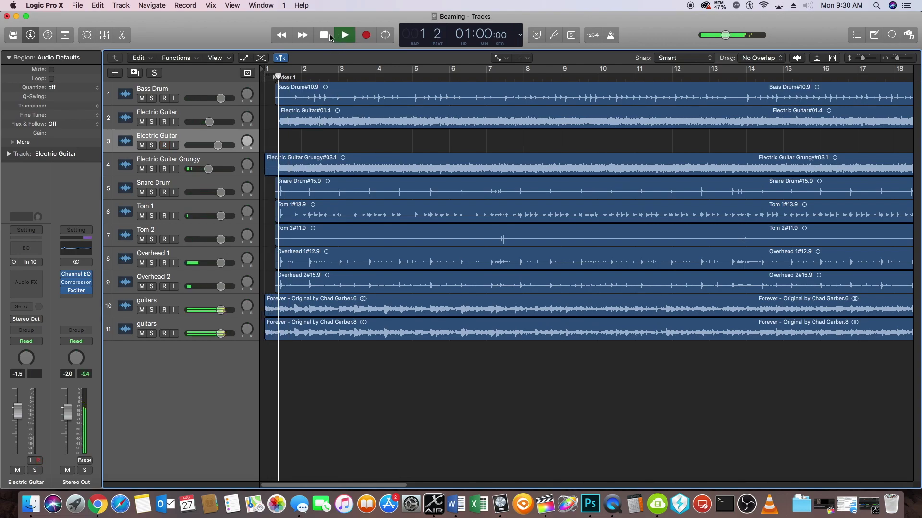
left_click(322, 39)
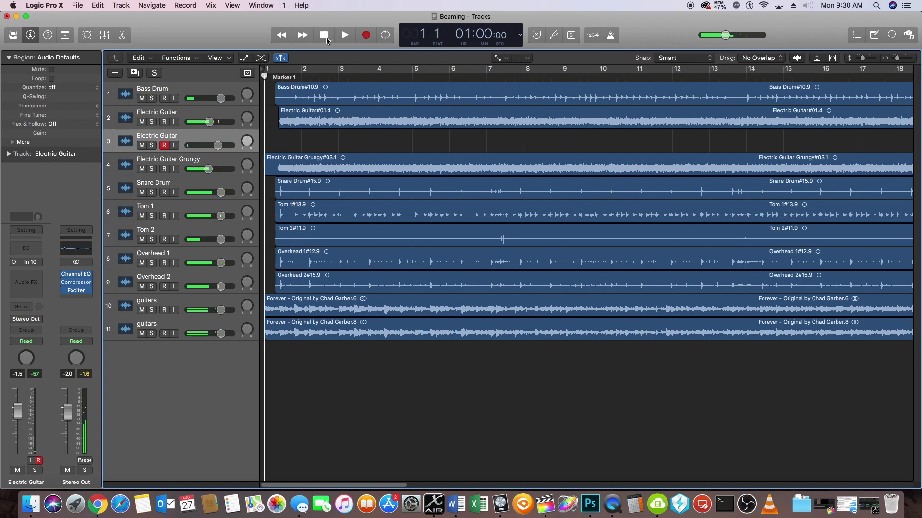
left_click(363, 35)
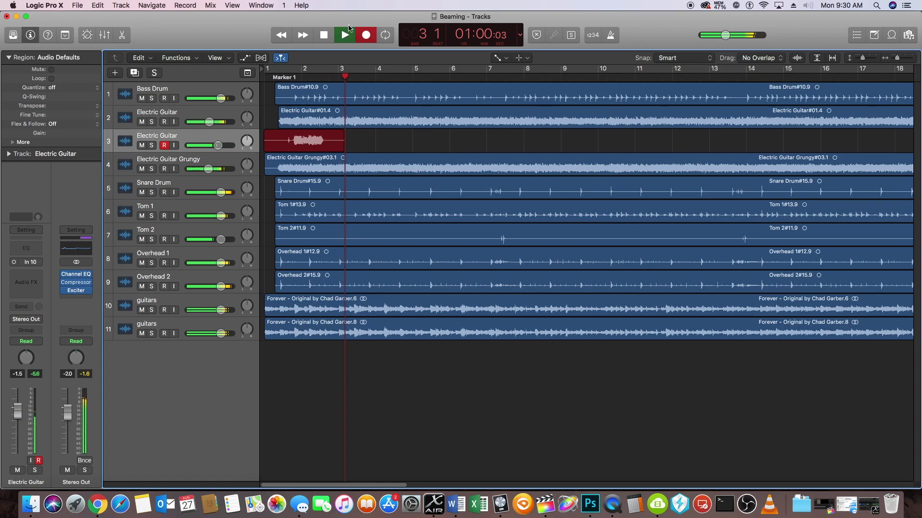
left_click(324, 35)
left_click(328, 34)
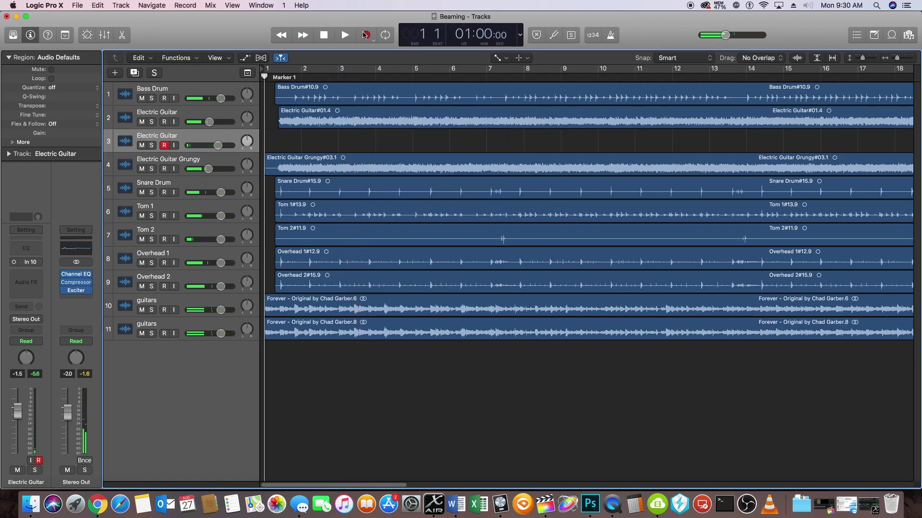
- Record a full take on Electric Guitar track 3 from bar 1 to about bar 54 and save the project
left_click(367, 36)
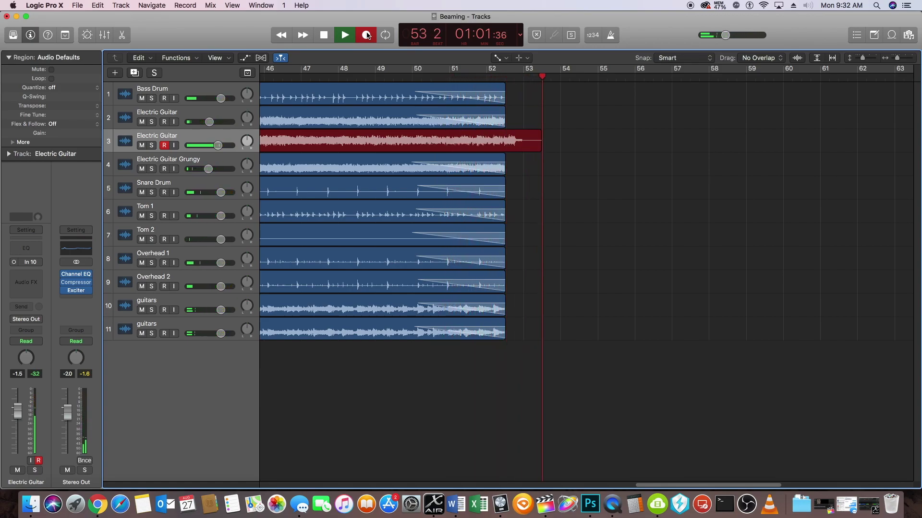
left_click(323, 34)
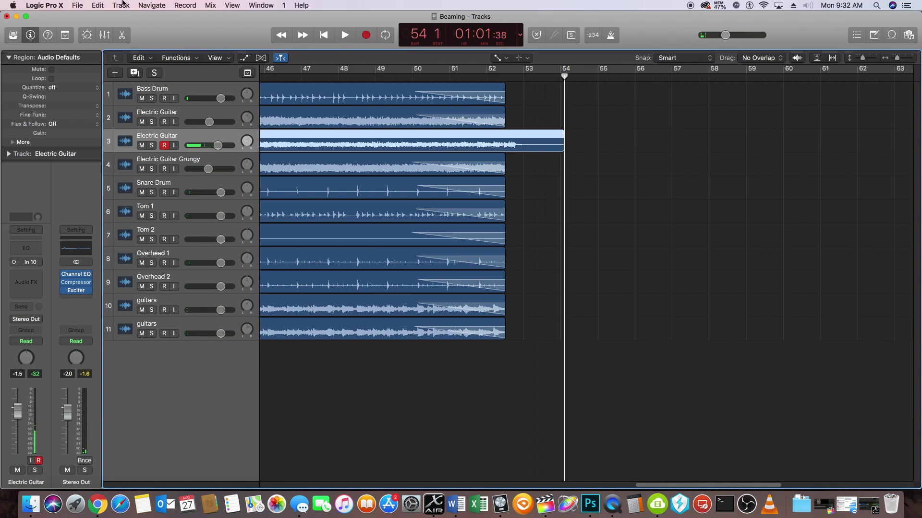
left_click(77, 5)
left_click(105, 78)
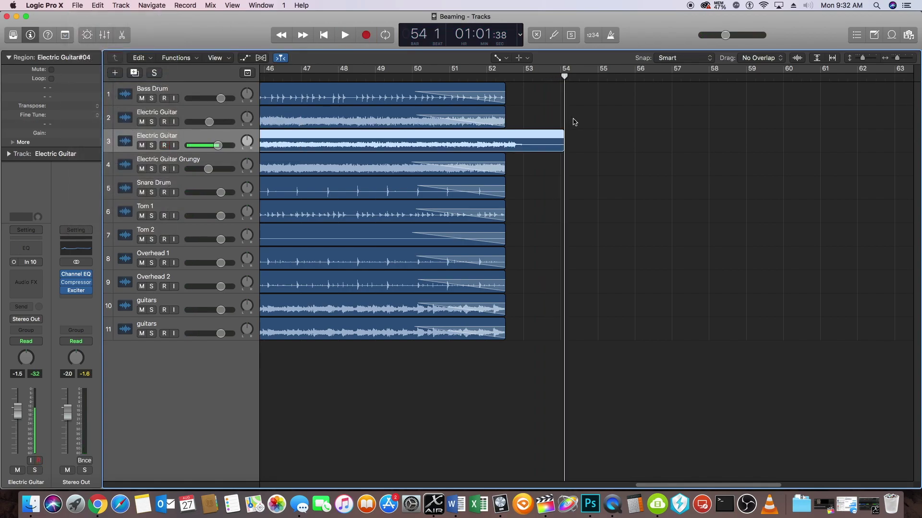
- Split the new Electric Guitar region on track 3 at the song's end in bar 52 and delete the excess
left_click(505, 78)
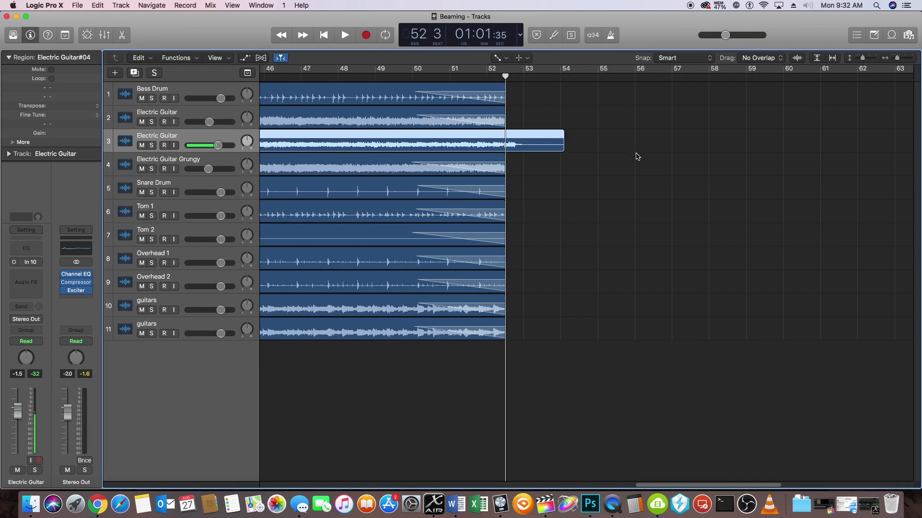
right_click(673, 187)
left_click(685, 188)
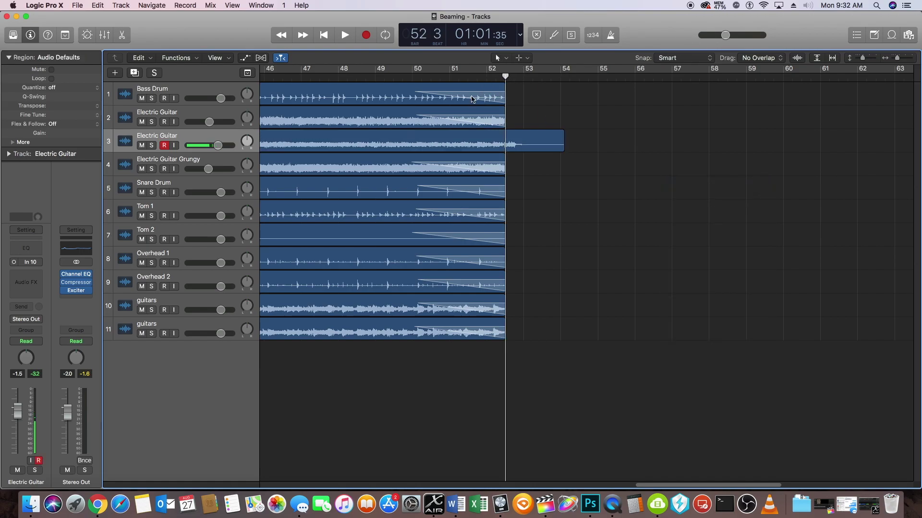
right_click(506, 140)
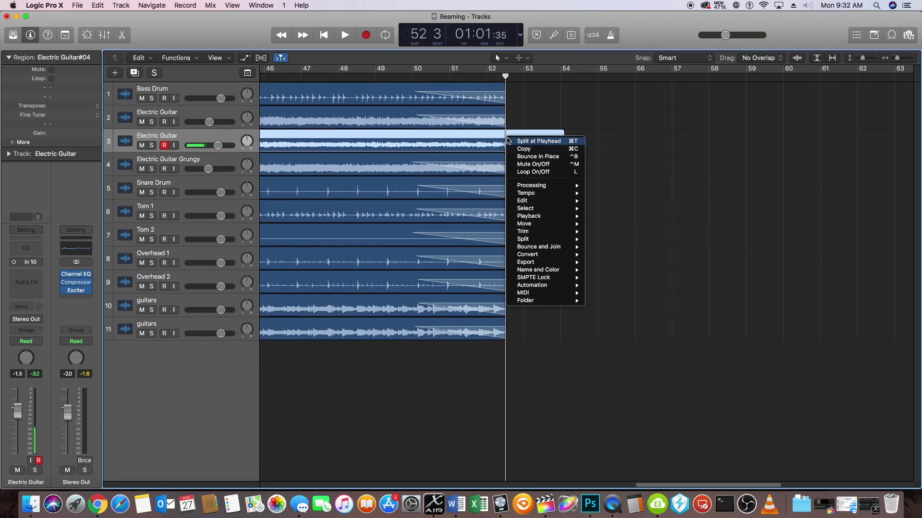
left_click(511, 142)
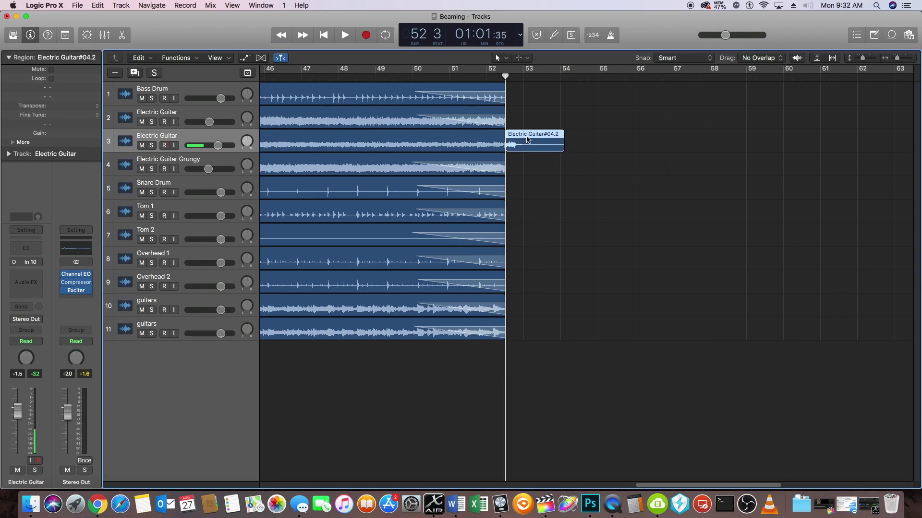
key("Delete")
- Fade out the end of the track 3 Electric Guitar region from about bar 50 with the Fade tool and save the project
key("t")
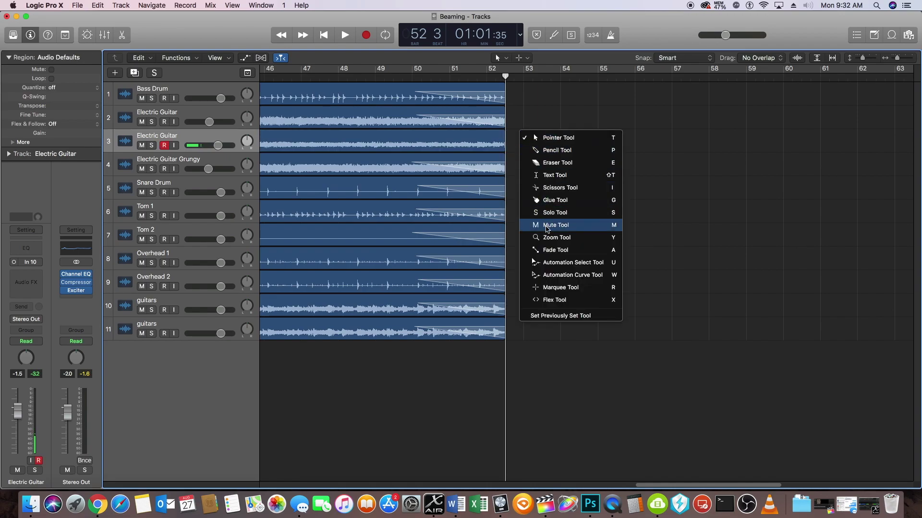
left_click(557, 250)
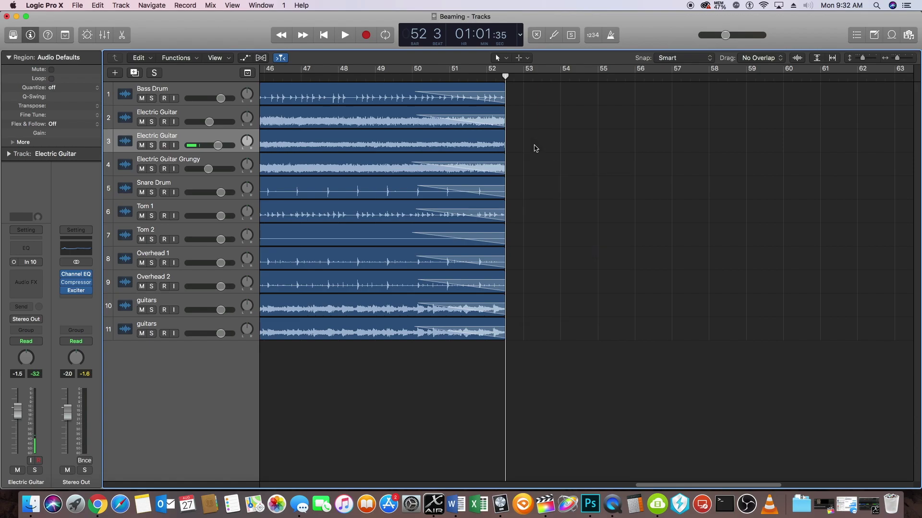
left_click(504, 143)
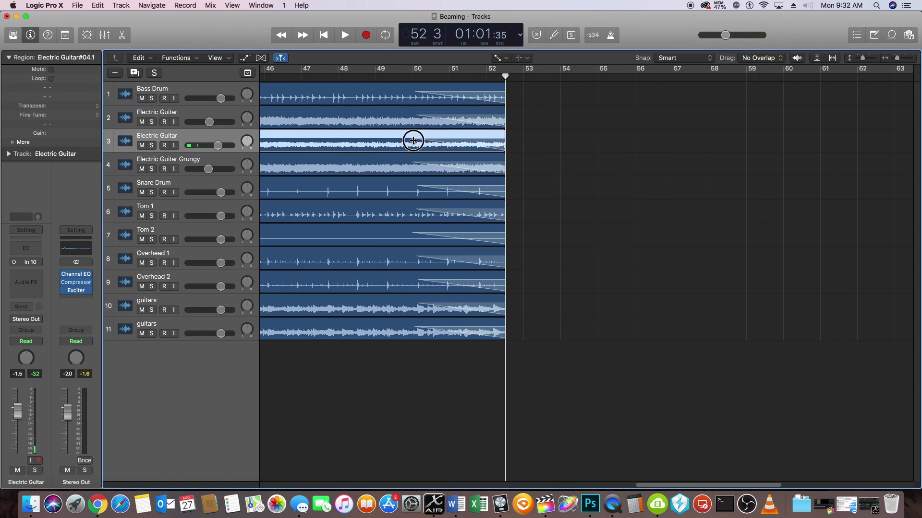
left_click(79, 6)
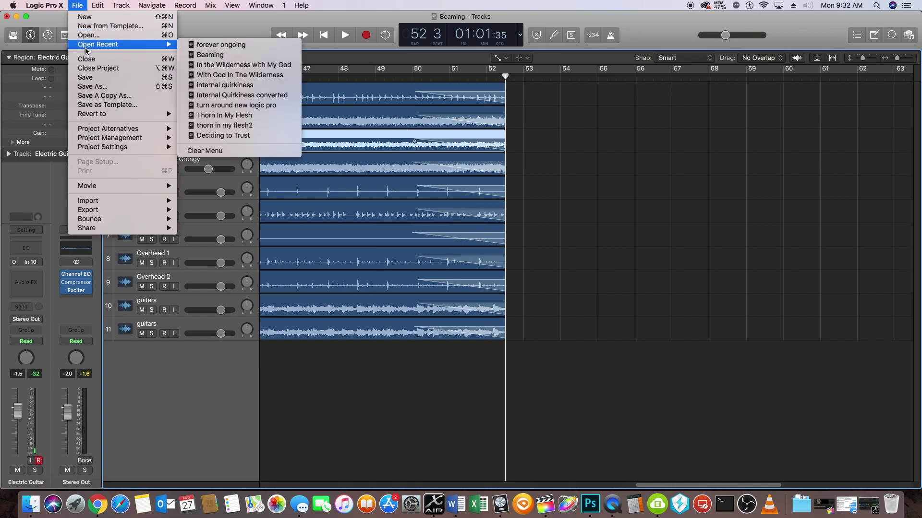
left_click(89, 77)
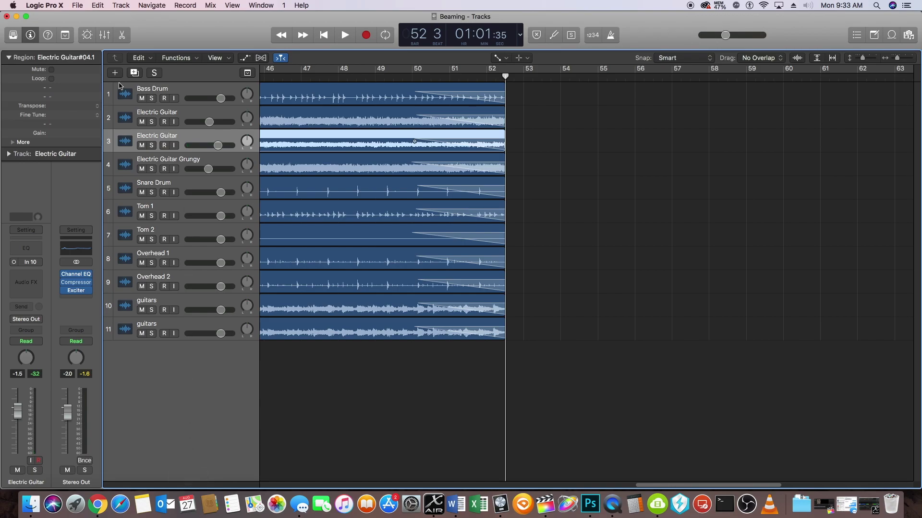
- Normalize the track 3 Electric Guitar region in the audio file editor and save the project
left_click(119, 35)
left_click(165, 145)
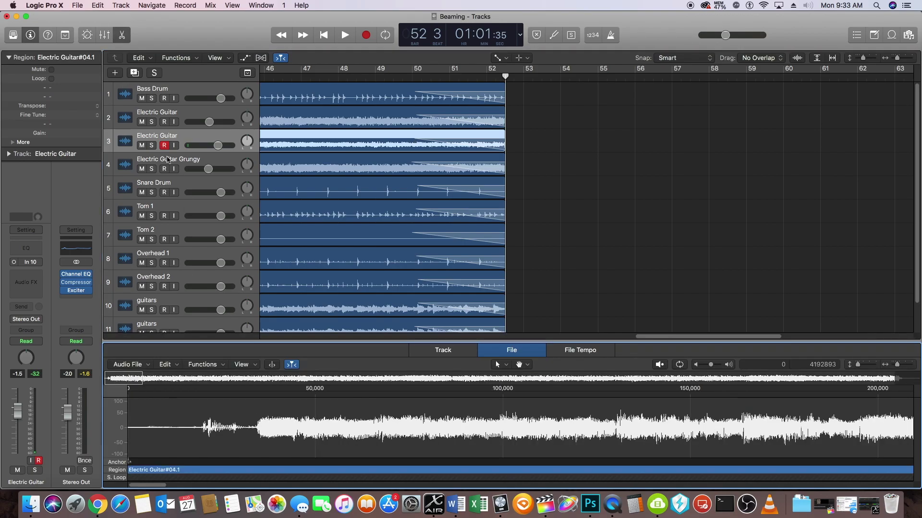
left_click(381, 171)
left_click(388, 134)
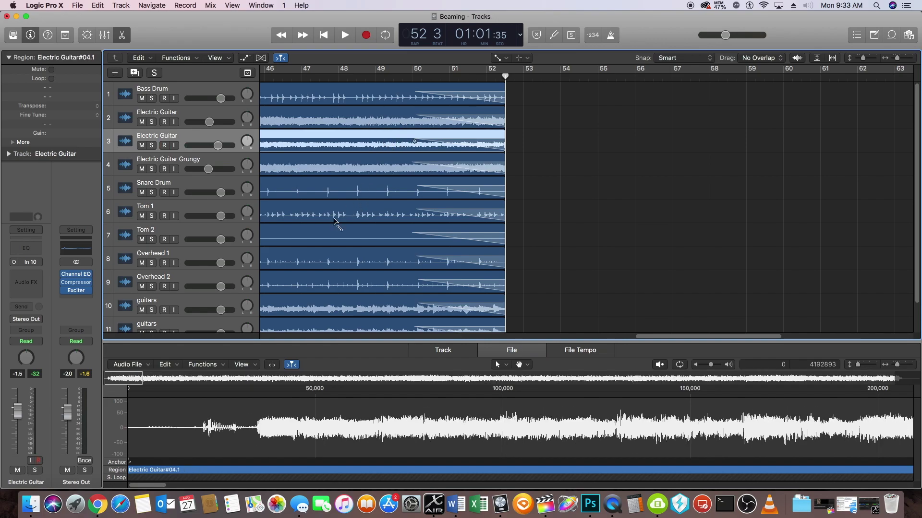
left_click(611, 211)
key("t")
left_click(626, 211)
left_click(364, 144)
left_click(202, 365)
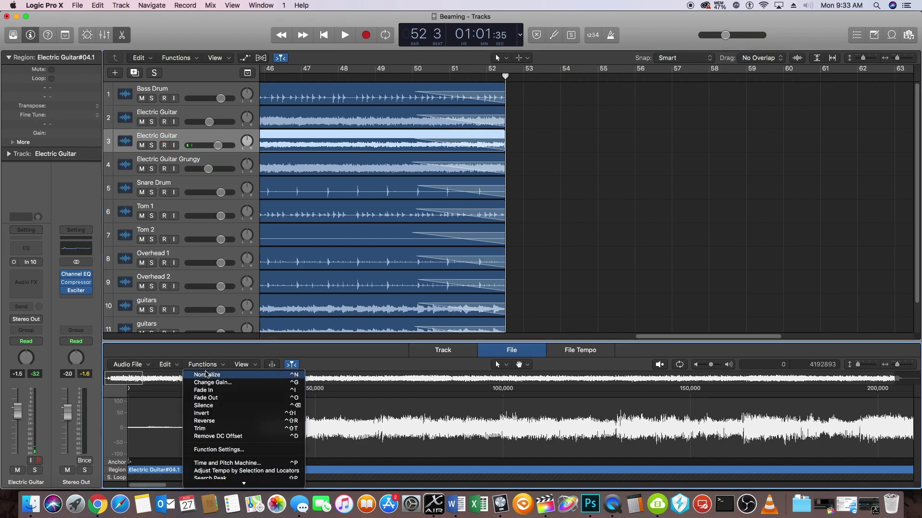
left_click(206, 373)
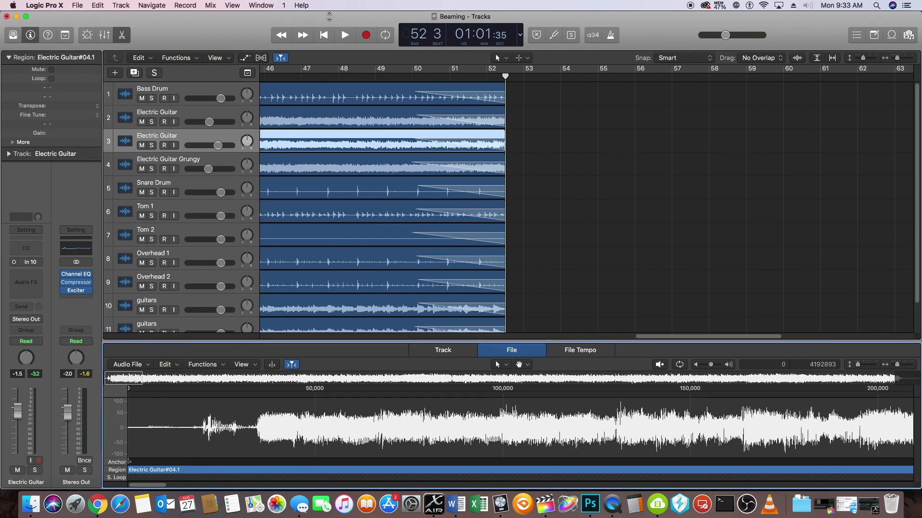
left_click(78, 5)
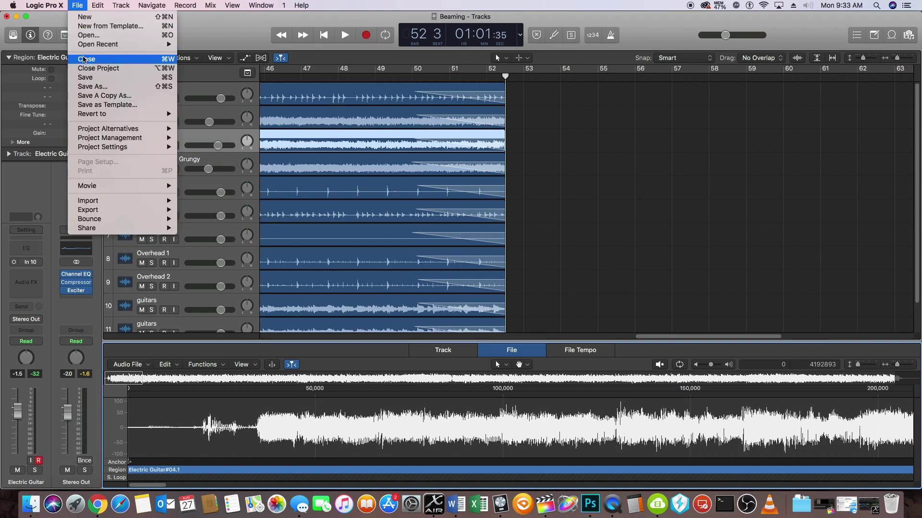
left_click(86, 77)
- Play the mix from bar 1 and mute both guitars tracks, 10 and 11
left_click(324, 35)
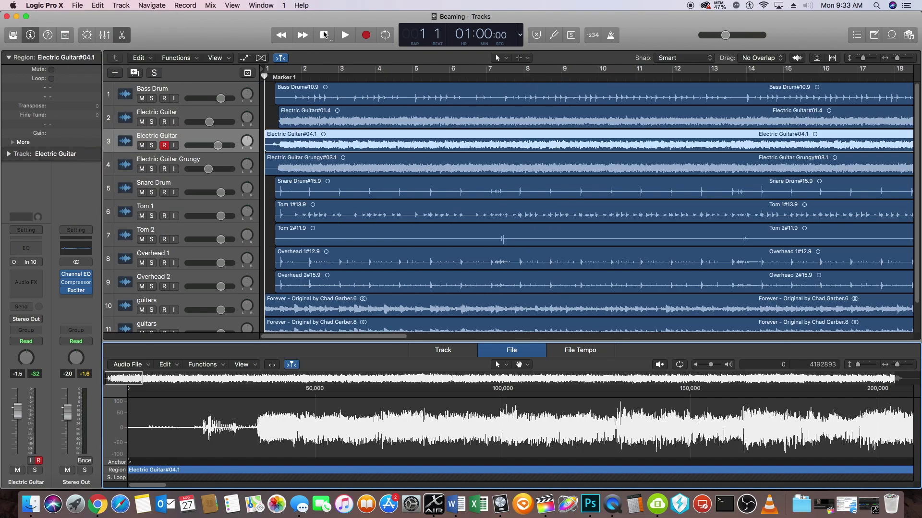
left_click(341, 34)
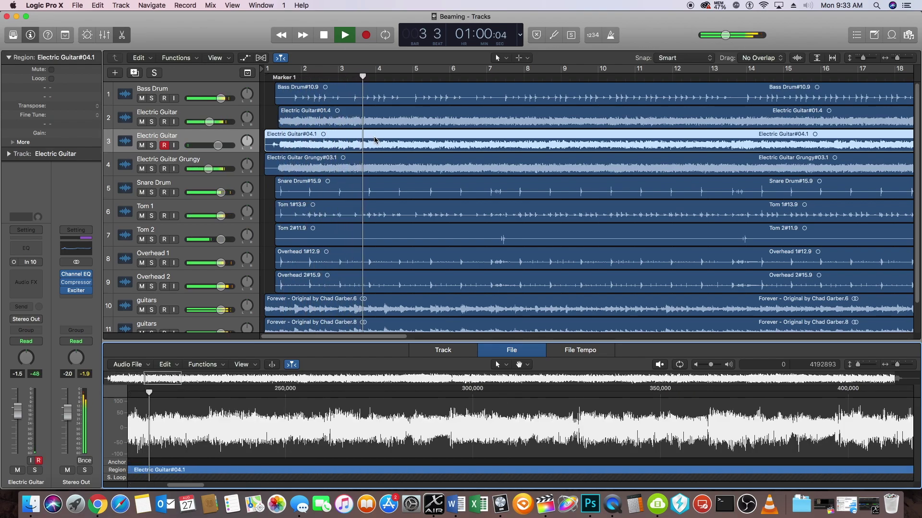
scroll(144, 307, "down", 1)
left_click(142, 300)
left_click(142, 324)
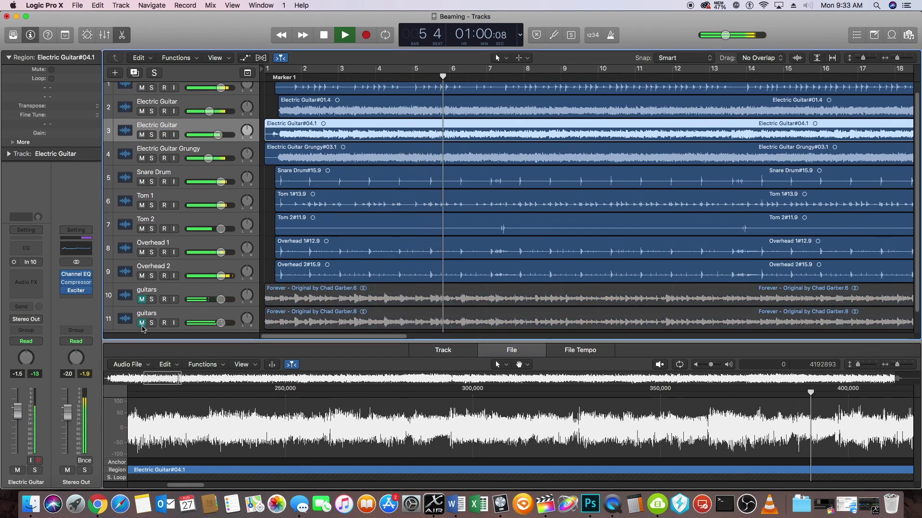